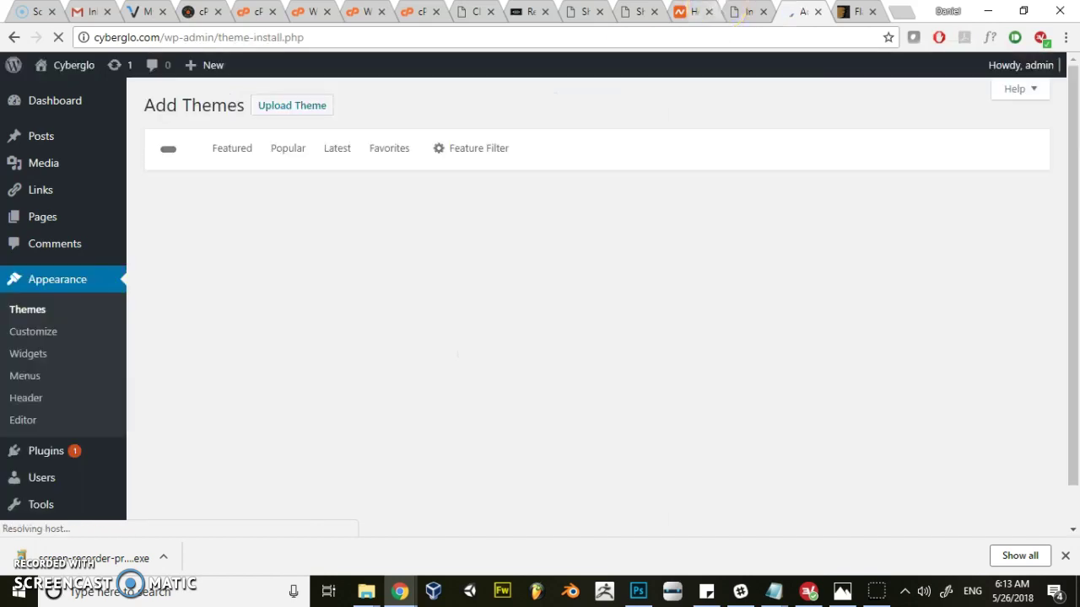
- Examine the Flatsome WooCommerce theme's item page on ThemeForest, including its purchase and support details, sales, rating and compatibility
click(851, 11)
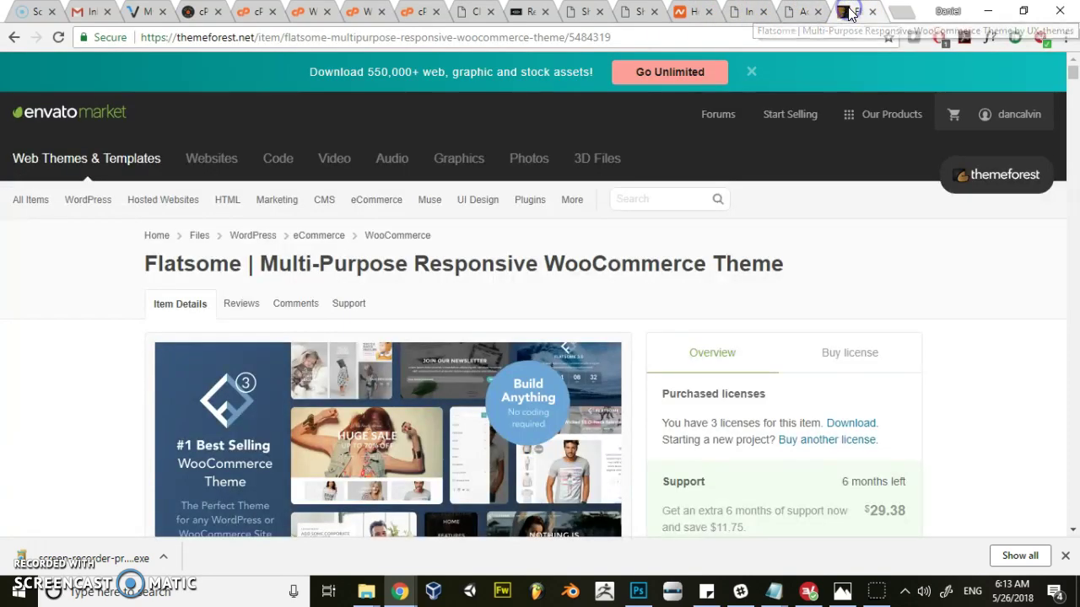
drag(175, 38, 268, 41)
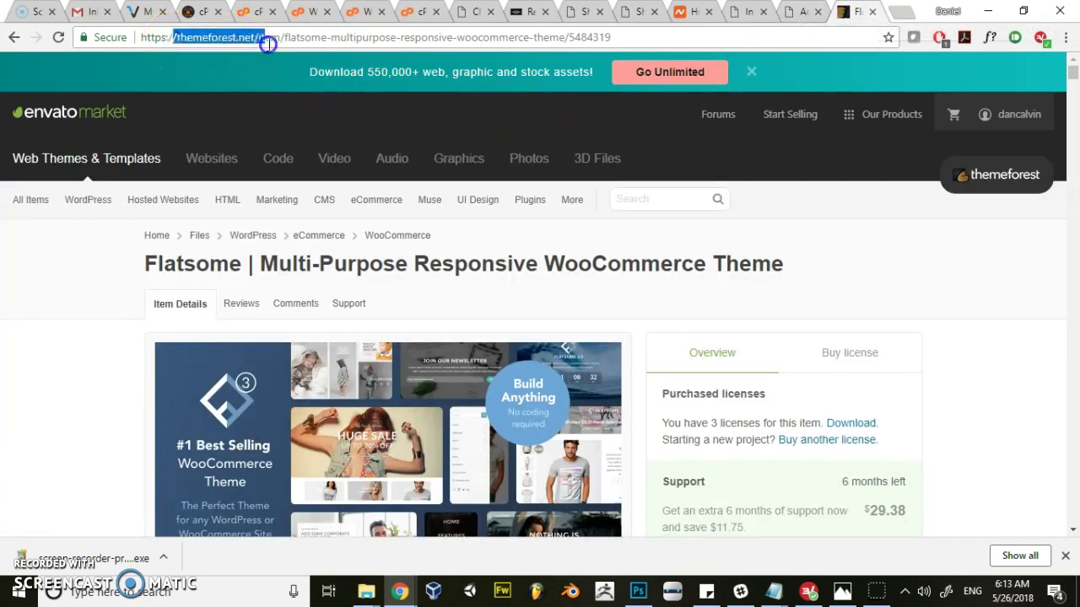
scroll(279, 124, down, 2)
scroll(953, 324, down, 4)
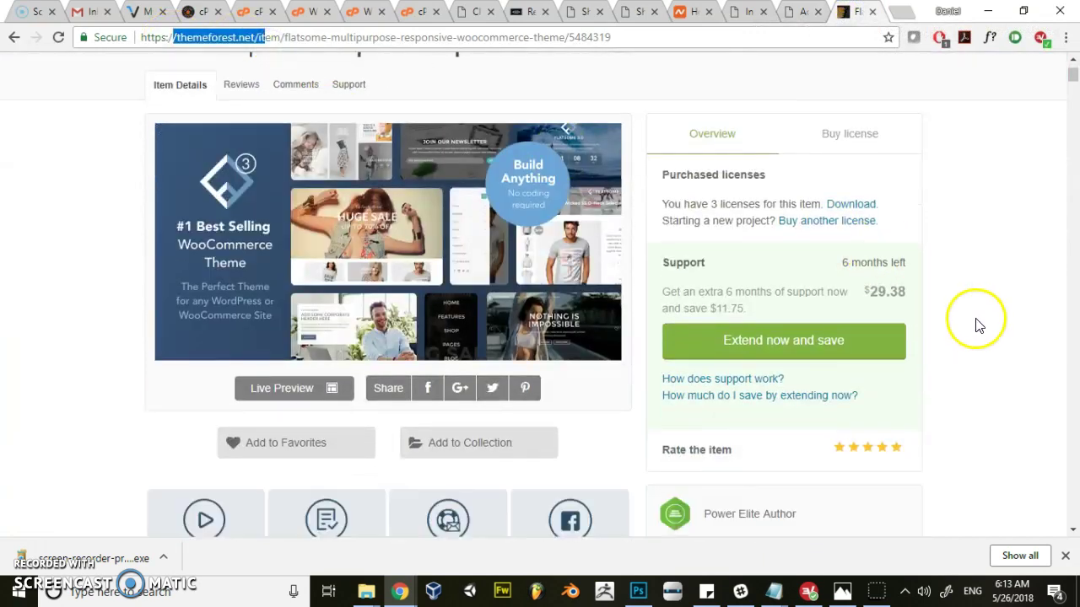
scroll(949, 325, up, 5)
scroll(818, 283, down, 12)
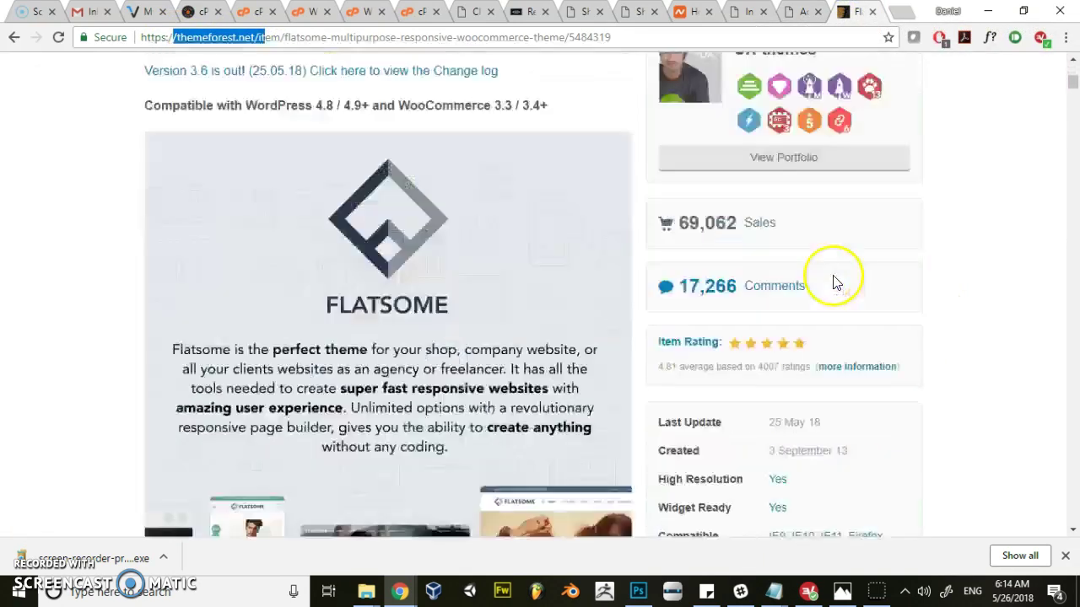
scroll(881, 287, up, 12)
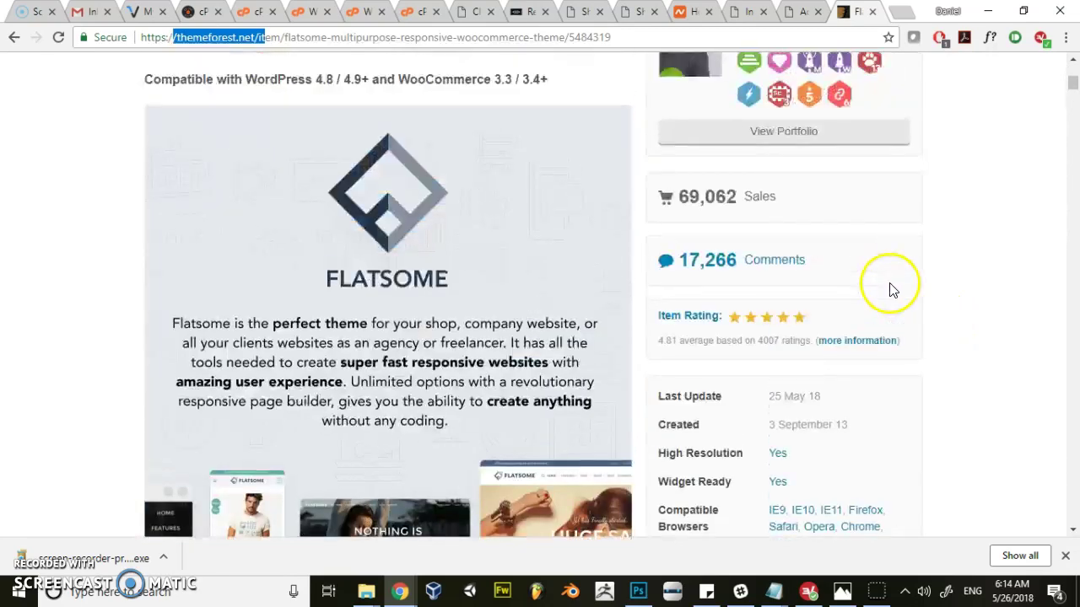
scroll(899, 290, down, 4)
scroll(899, 290, up, 4)
scroll(901, 290, down, 5)
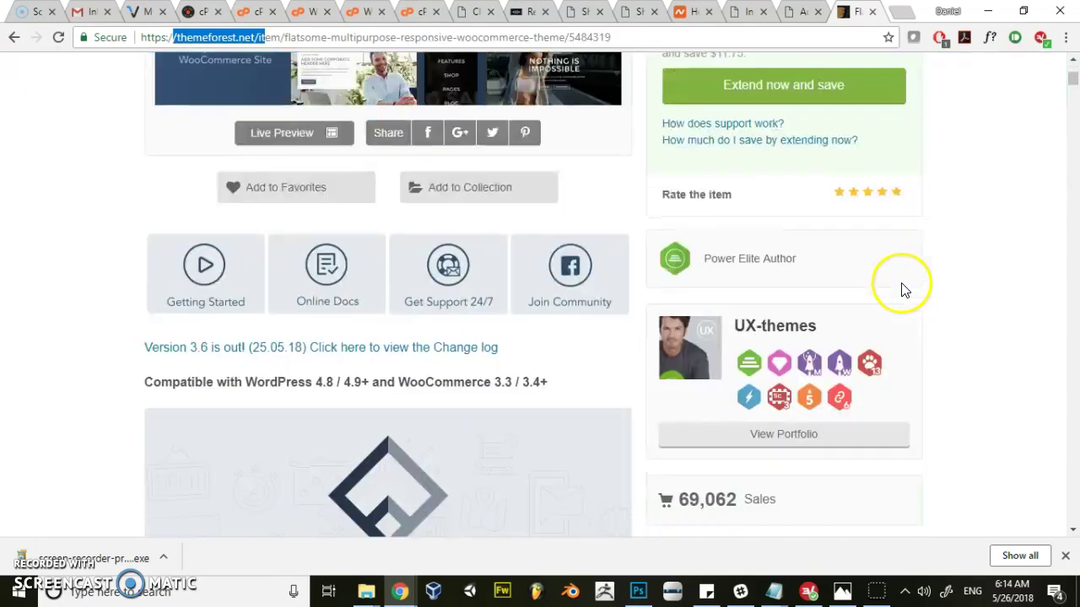
scroll(901, 290, up, 3)
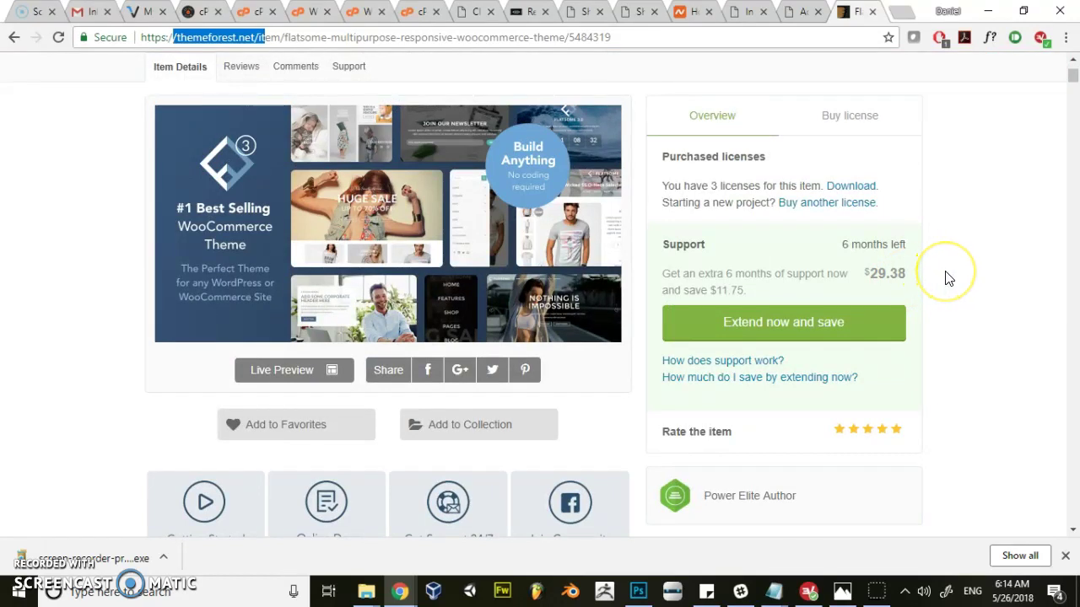
scroll(941, 279, up, 3)
scroll(938, 279, down, 3)
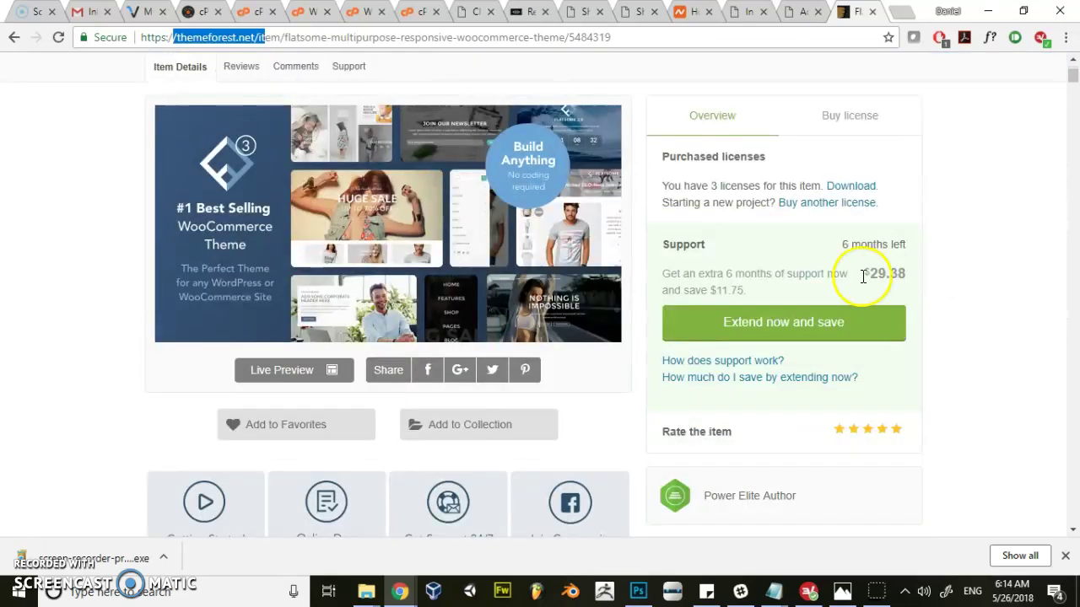
- Browse the featured themes on the site's WordPress Add Themes page and compare with the Flatsome page on ThemeForest
click(797, 17)
scroll(784, 93, down, 8)
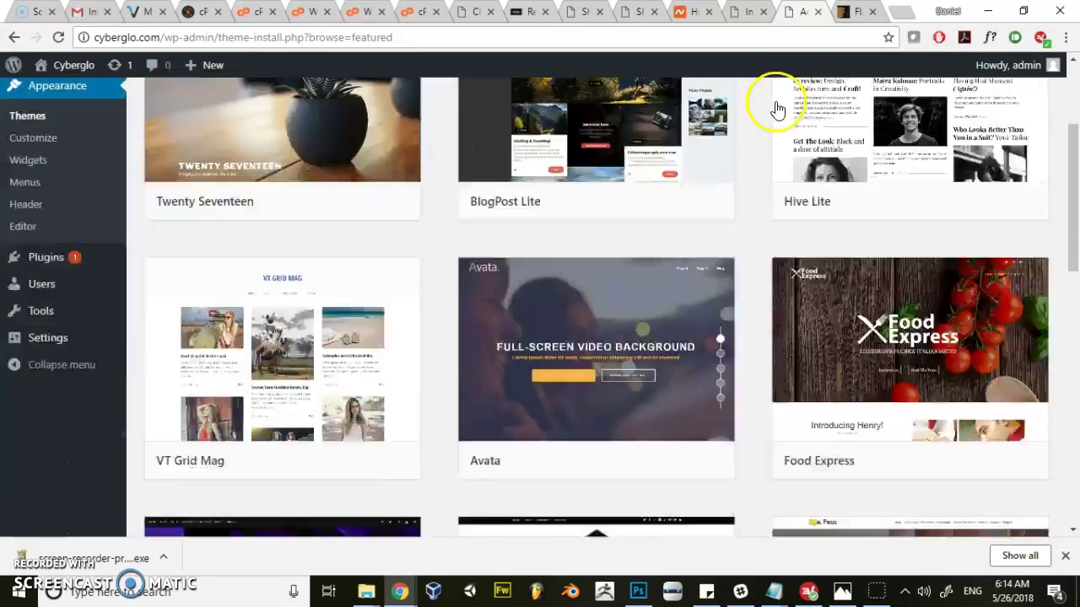
scroll(770, 114, up, 8)
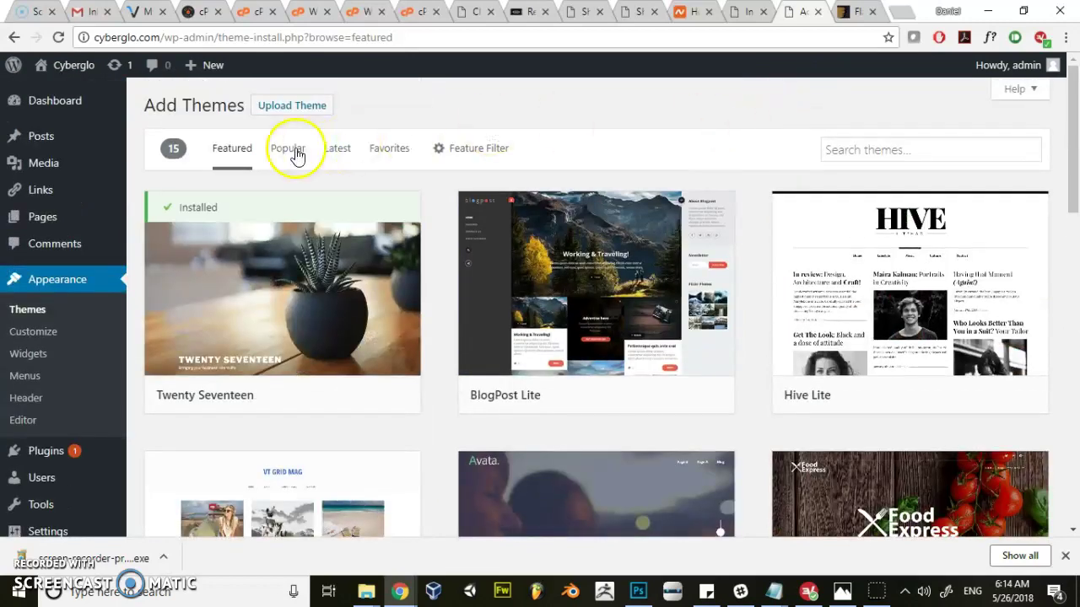
click(850, 11)
scroll(625, 219, up, 3)
scroll(416, 206, down, 3)
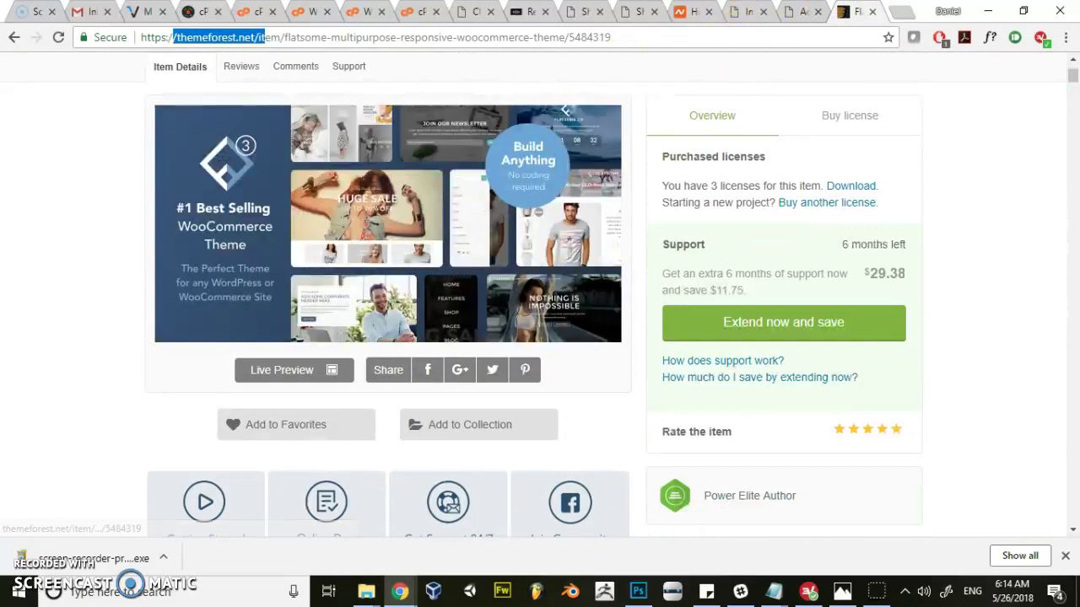
click(798, 12)
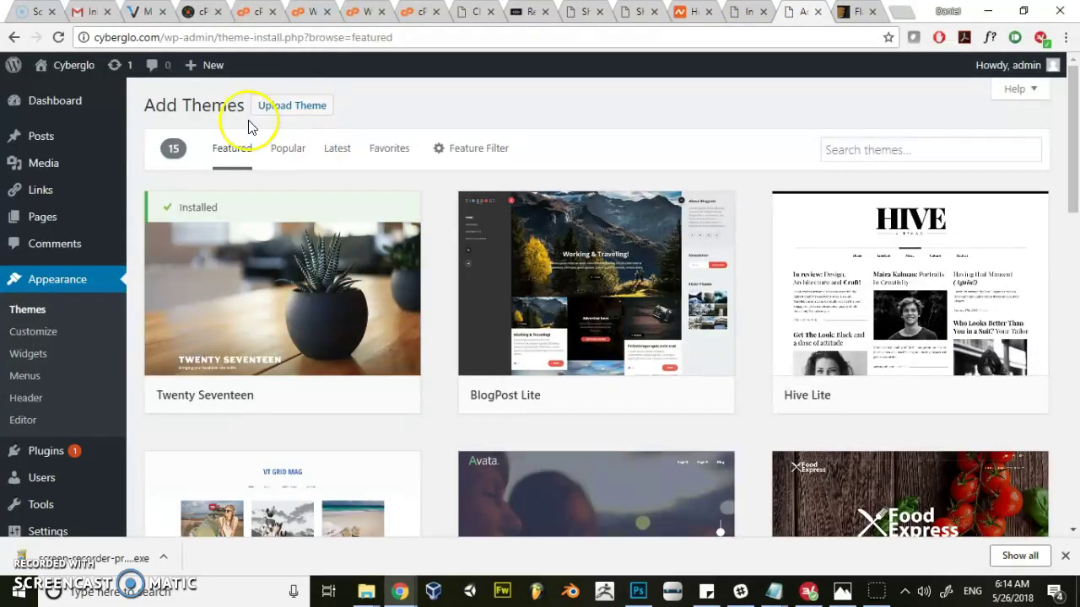
drag(94, 37, 304, 37)
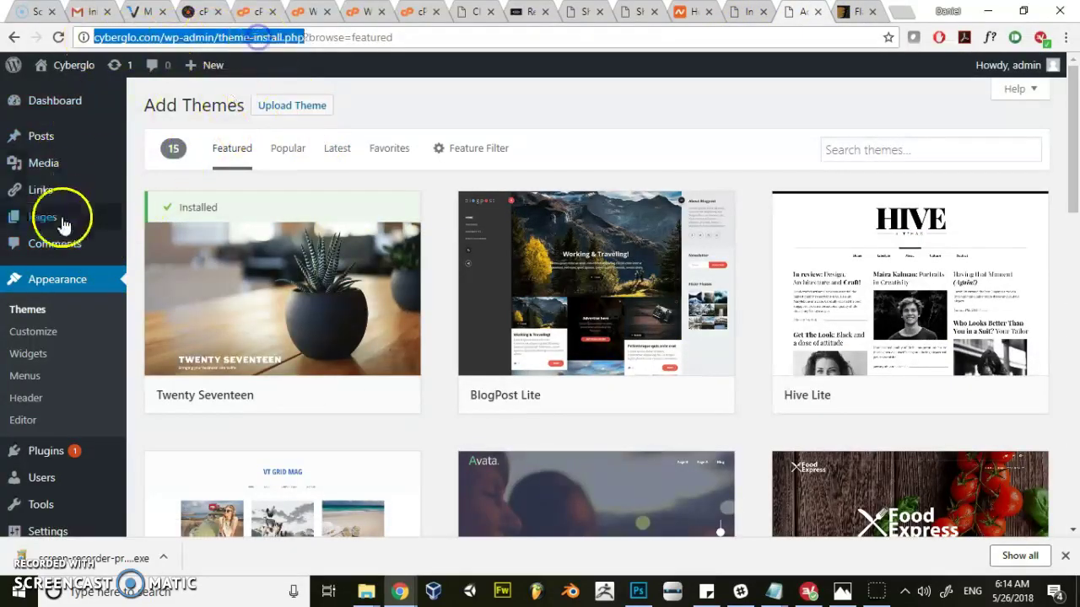
click(1069, 218)
- Open the theme upload form and browse for a file to the themes folder within the Desktop folders
click(291, 105)
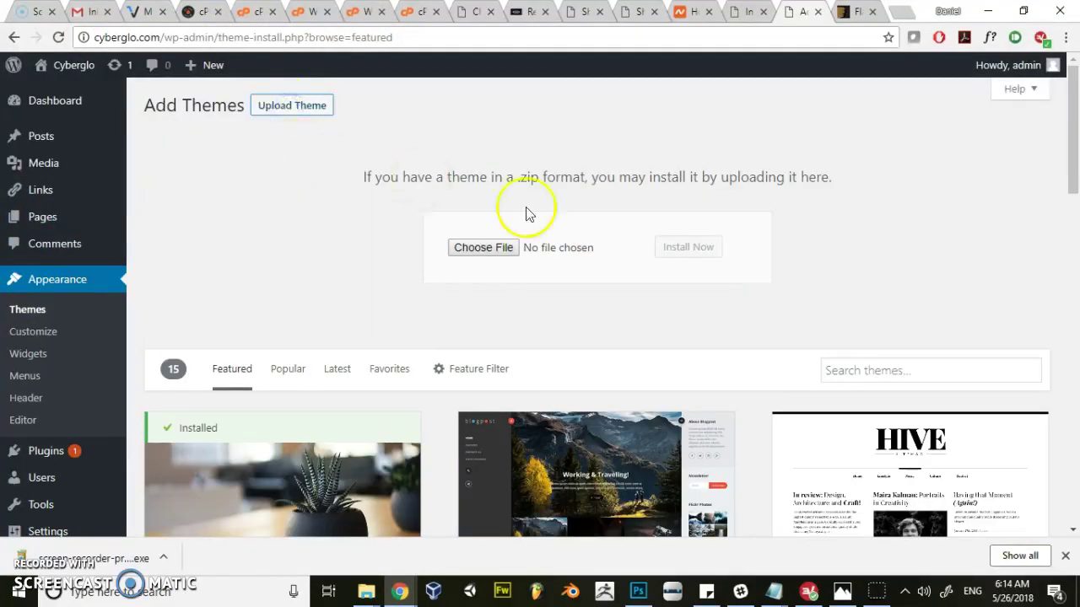
click(509, 246)
mouse_move(124, 142)
mouse_down()
mouse_move(121, 102)
mouse_move(120, 142)
mouse_up()
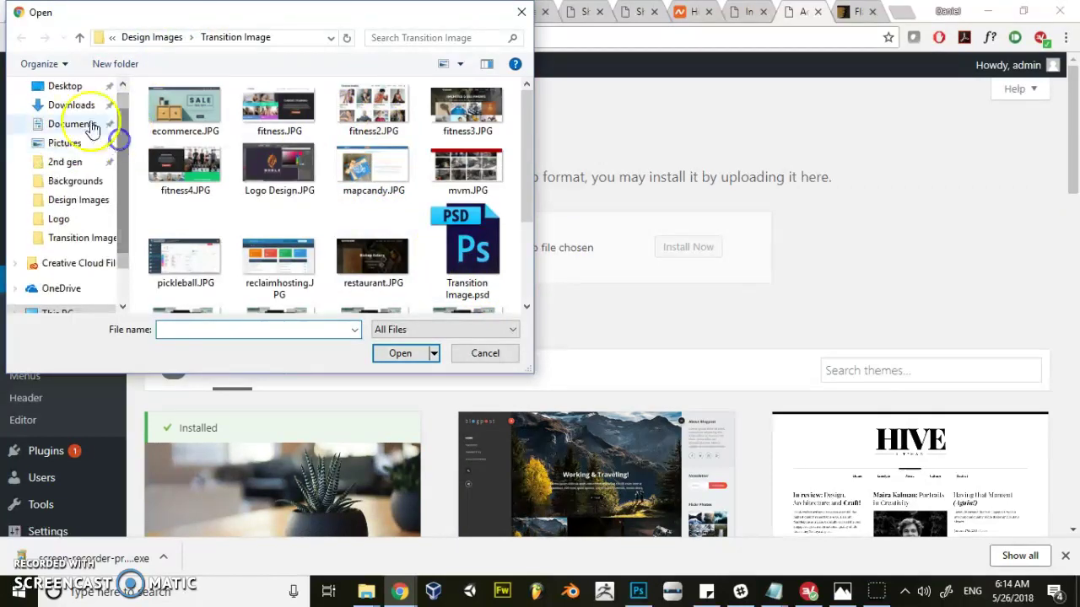
click(68, 86)
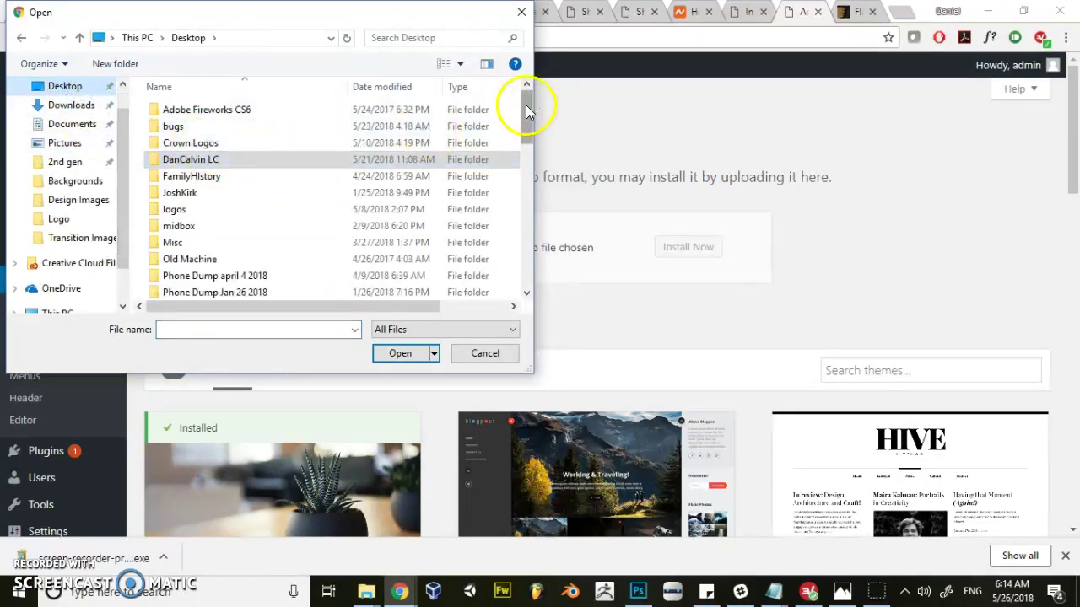
scroll(525, 105, down, 1)
double_click(203, 126)
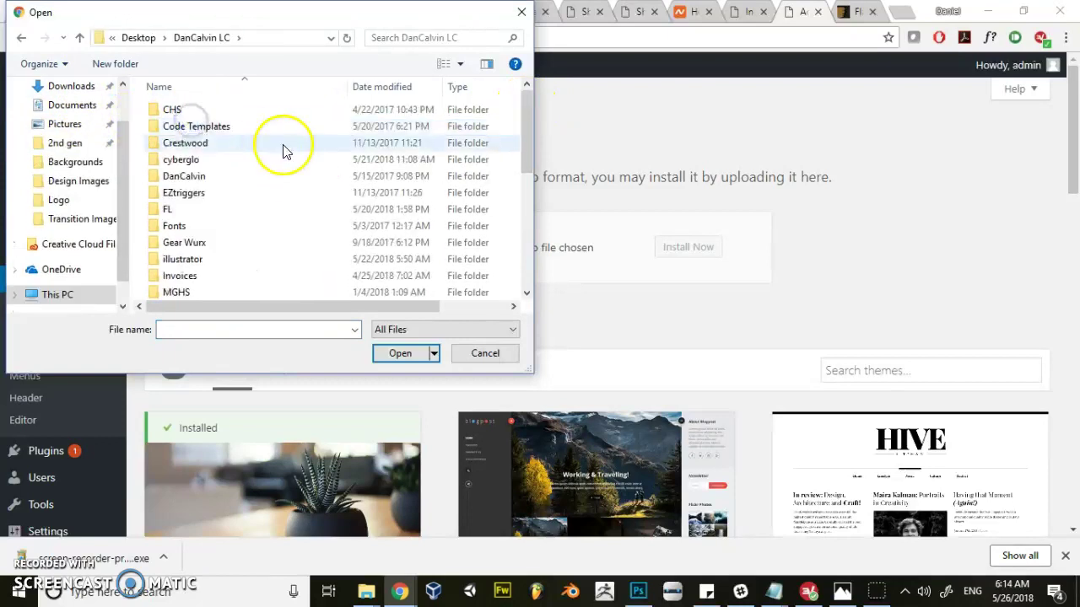
scroll(283, 150, down, 5)
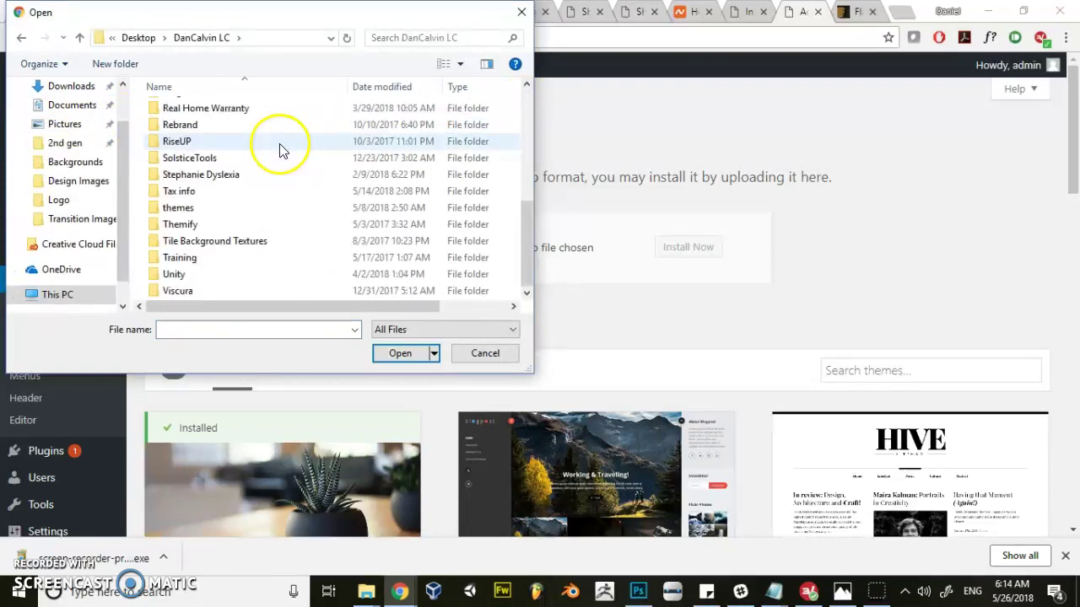
double_click(190, 211)
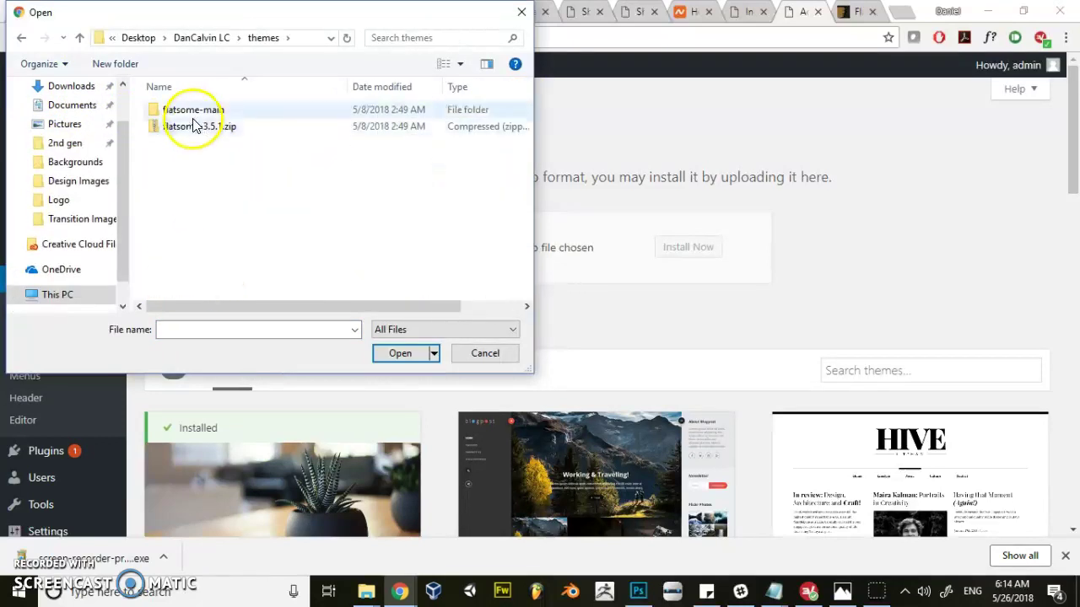
- Upload and install flatsome-3.5.1.zip from the Theme Files folder inside flatsome-main
double_click(192, 110)
double_click(224, 193)
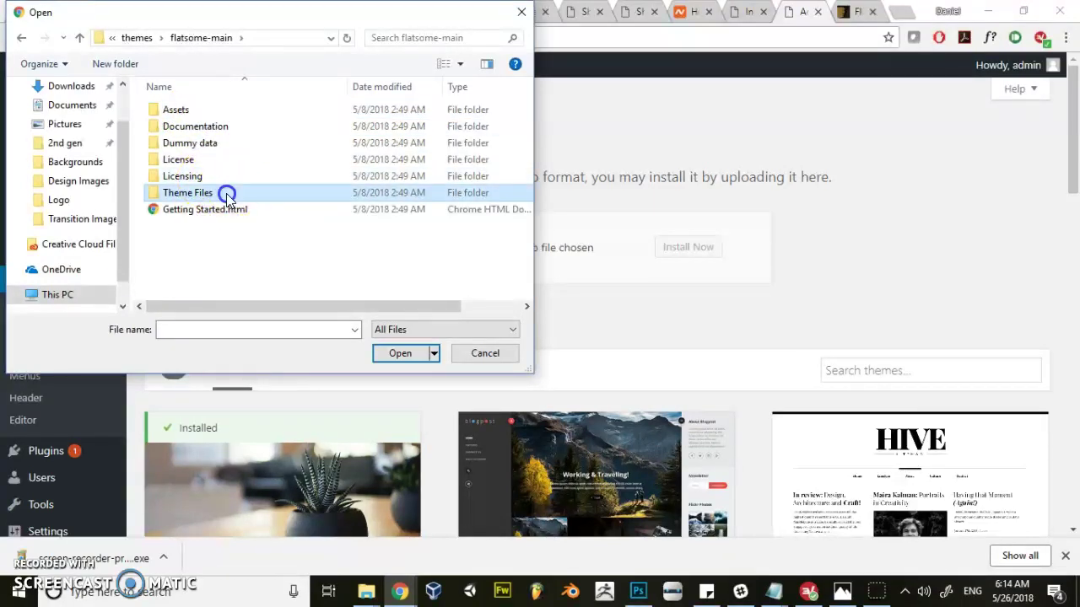
click(200, 130)
click(417, 355)
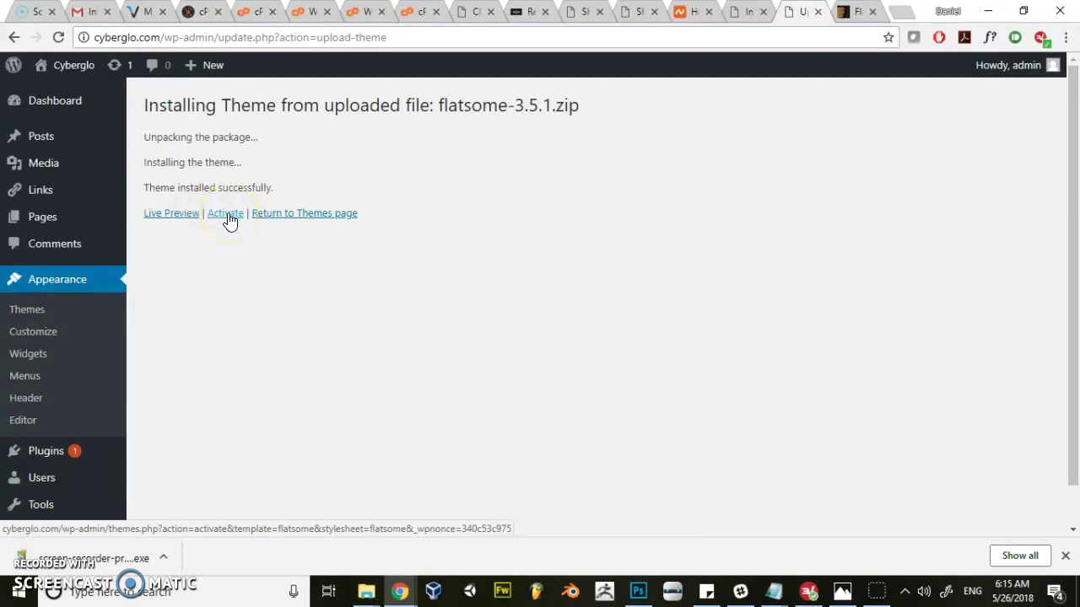
- Revisit the Flatsome page on ThemeForest, then activate the installed Flatsome theme in WordPress
click(853, 11)
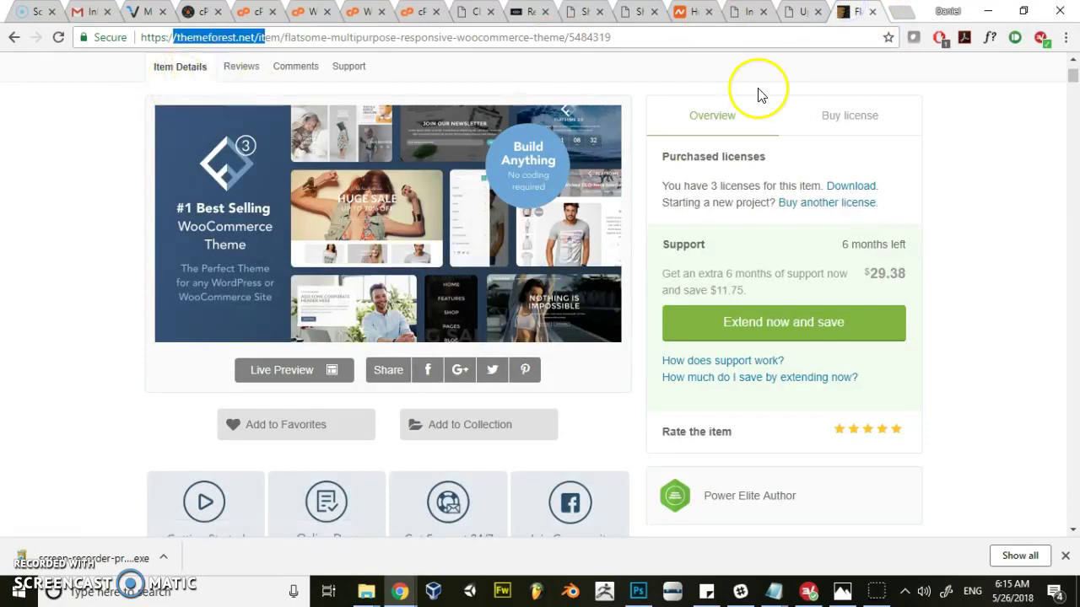
click(799, 12)
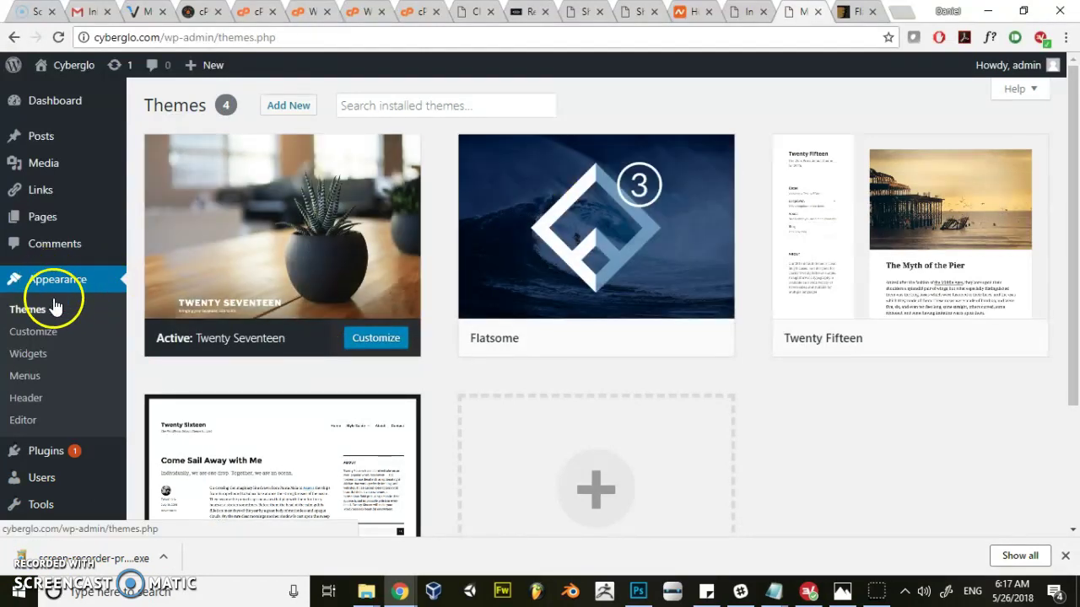
click(615, 342)
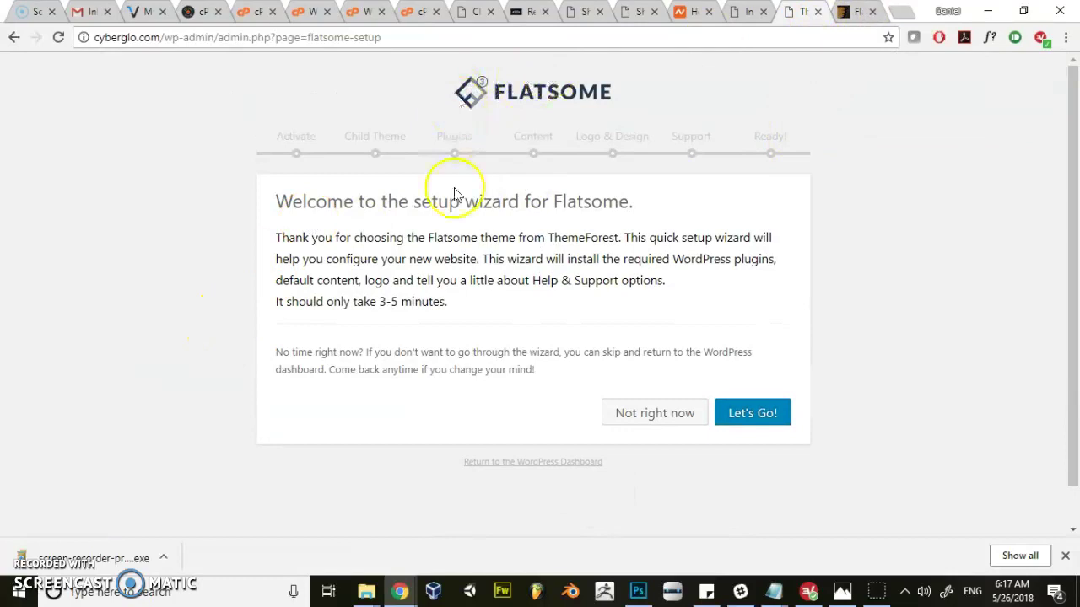
- Start the Flatsome setup wizard and skip both the purchase code activation and the child theme creation
drag(281, 203, 687, 260)
click(647, 302)
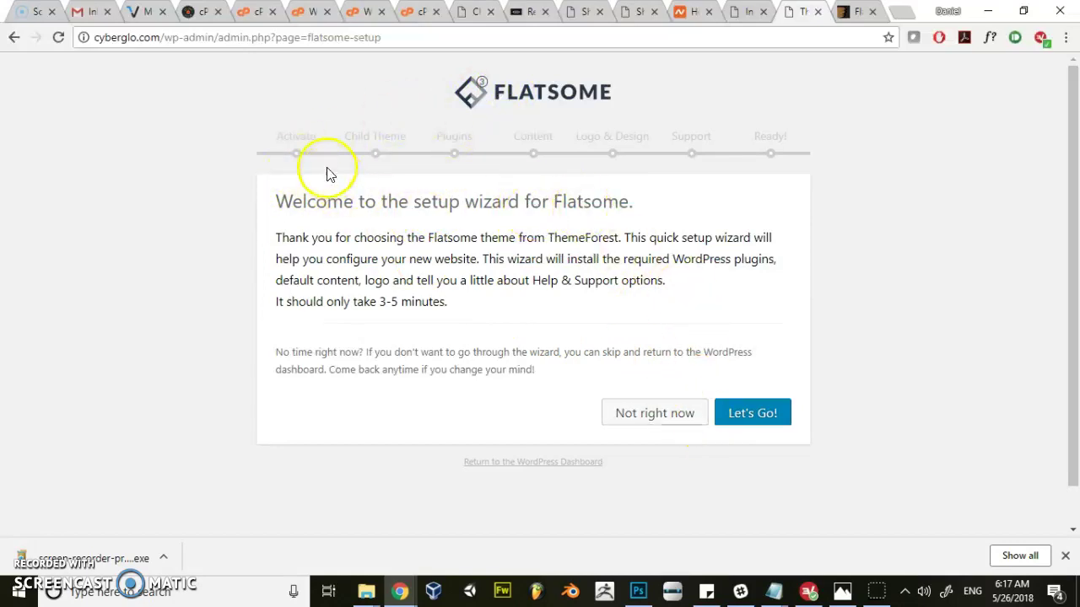
click(741, 430)
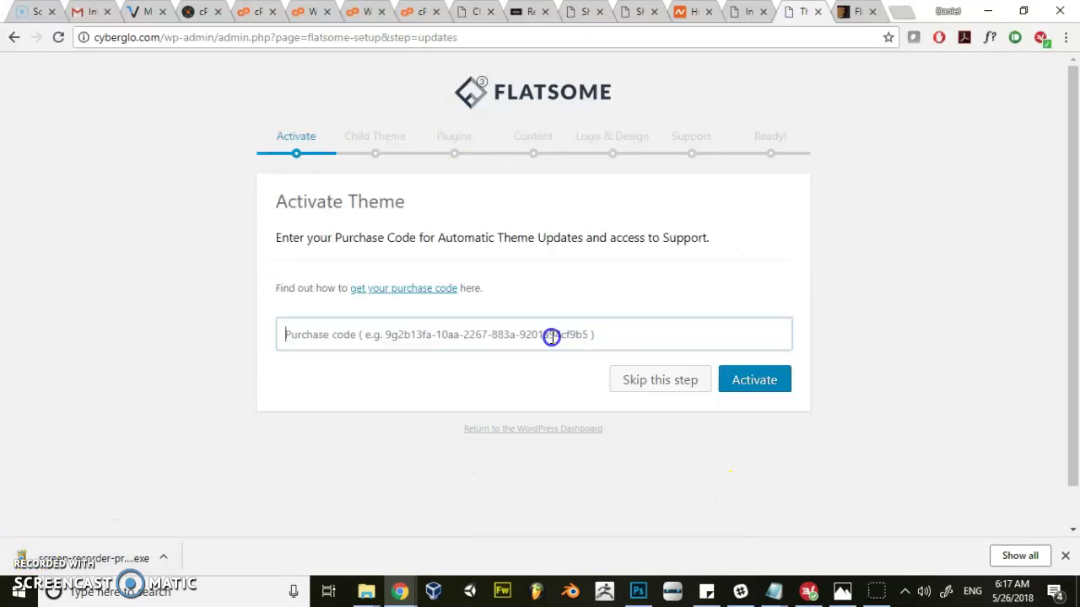
click(674, 382)
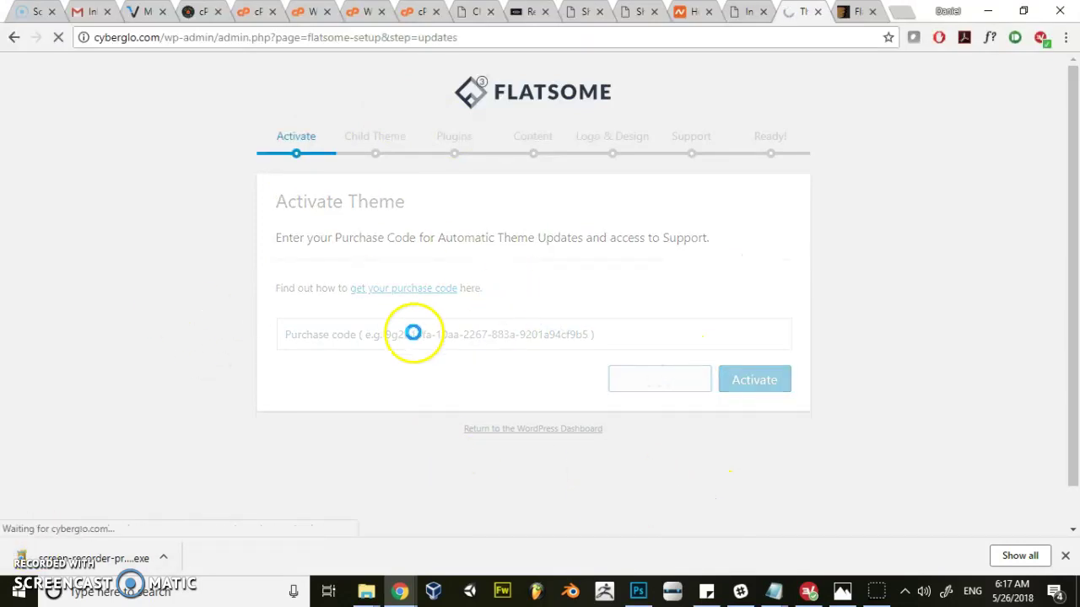
click(394, 387)
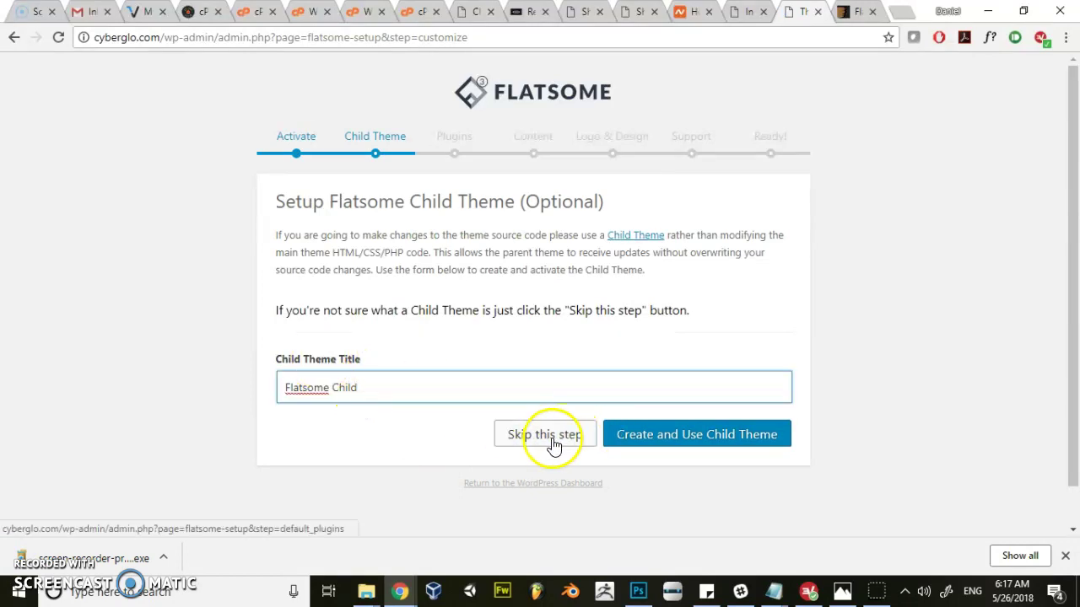
click(548, 444)
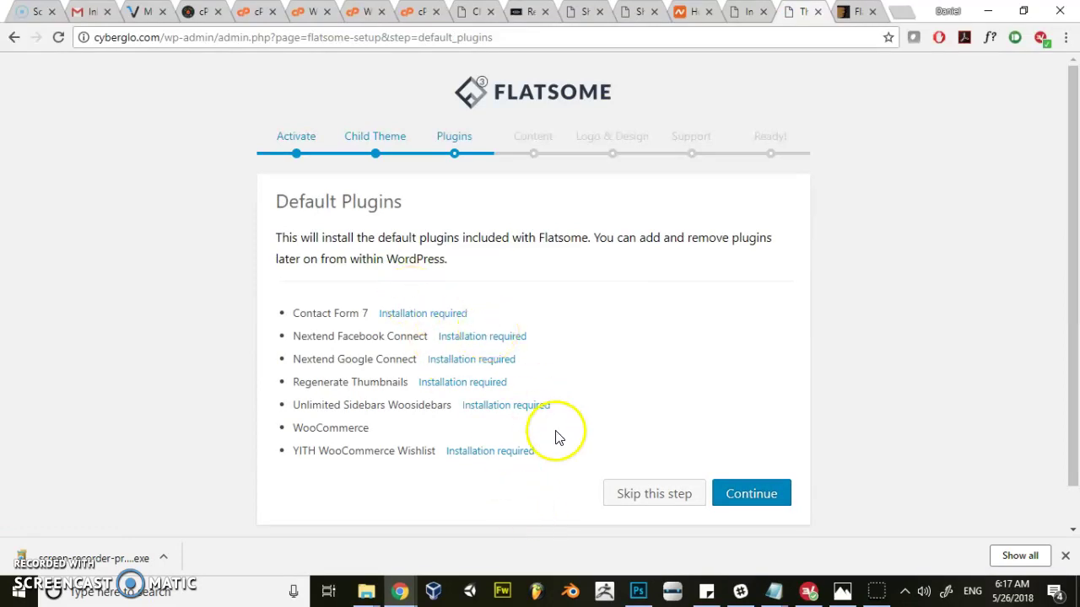
- Install Flatsome's default plugins and insert default content with only Settings selected, excluding all other items
click(744, 503)
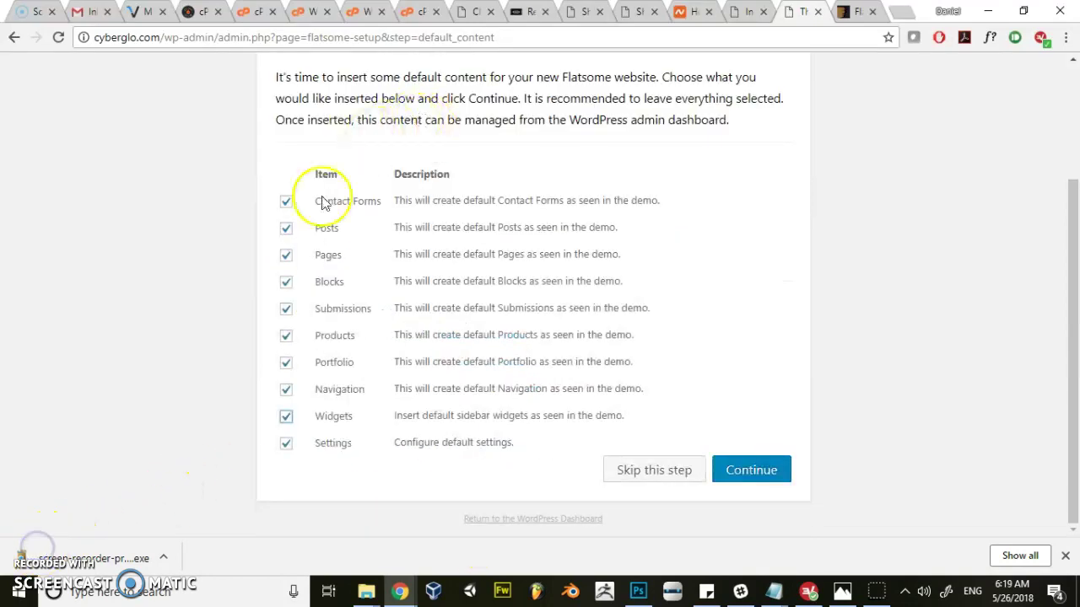
click(286, 202)
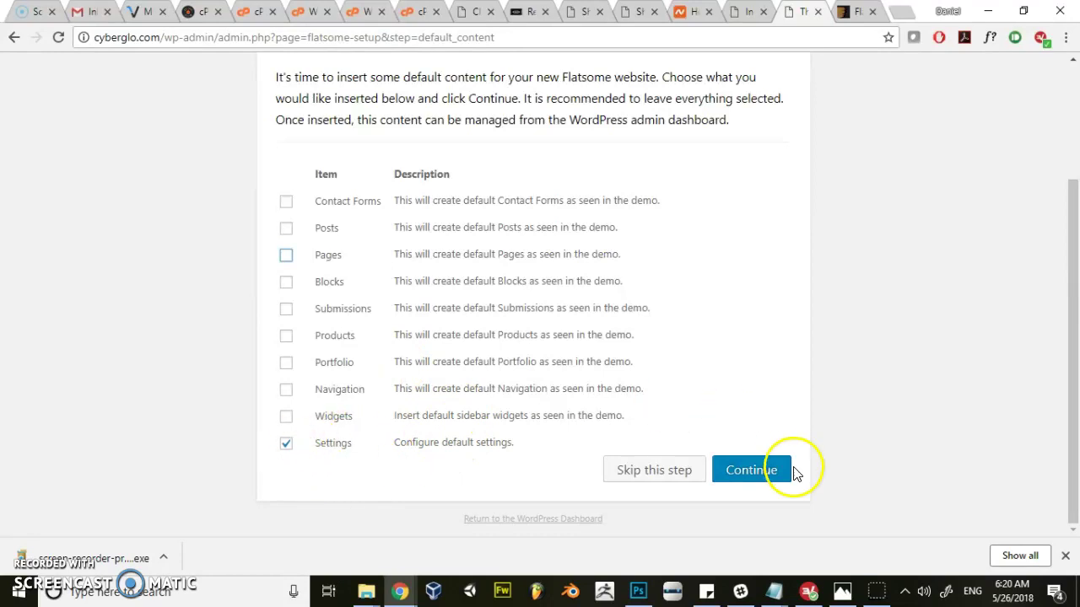
click(747, 483)
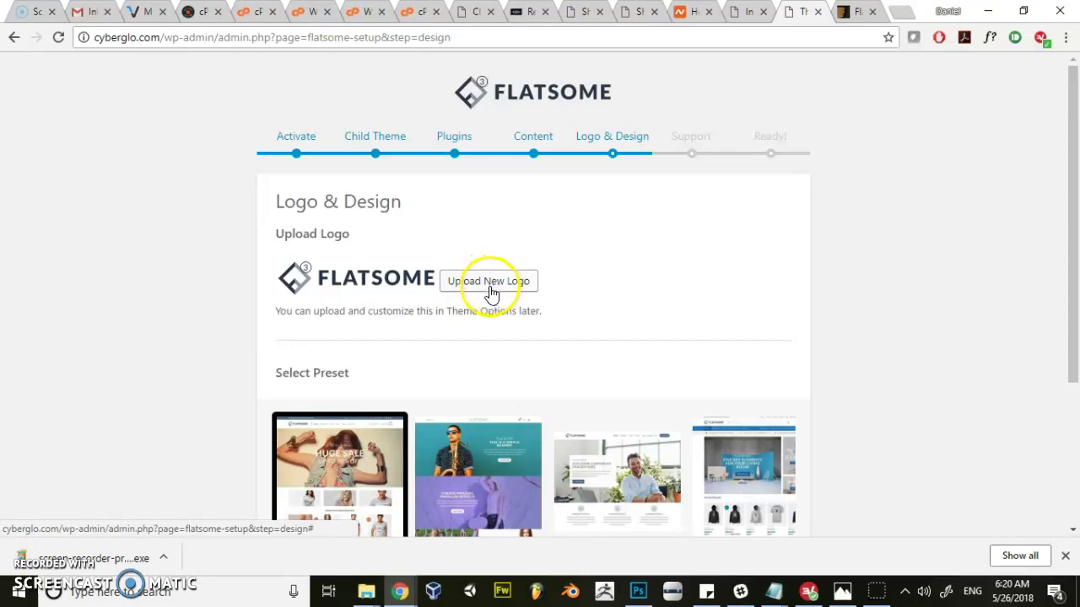
scroll(492, 291, down, 3)
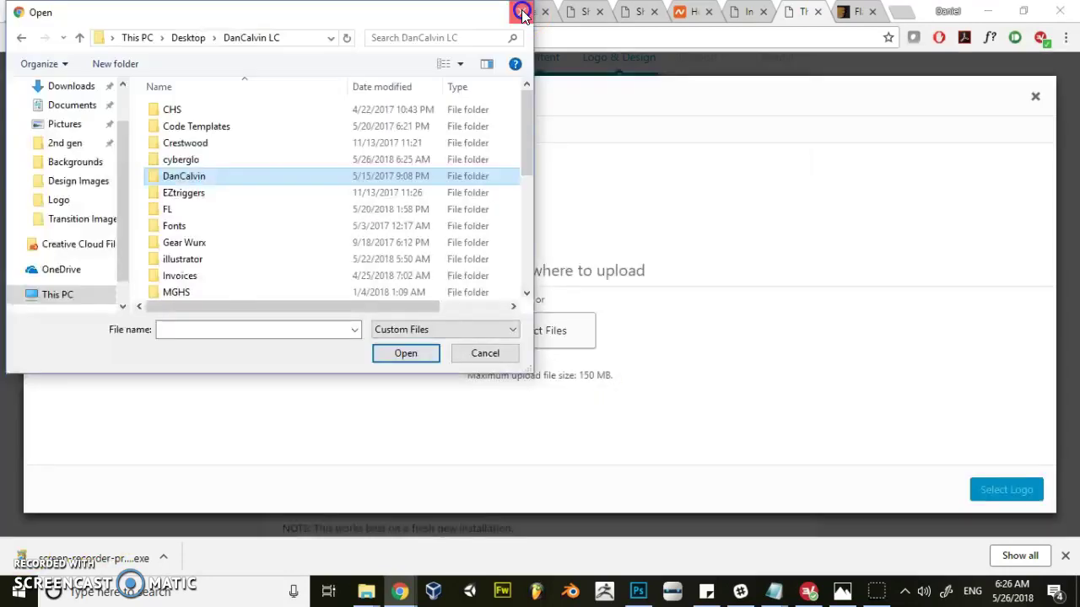
click(523, 11)
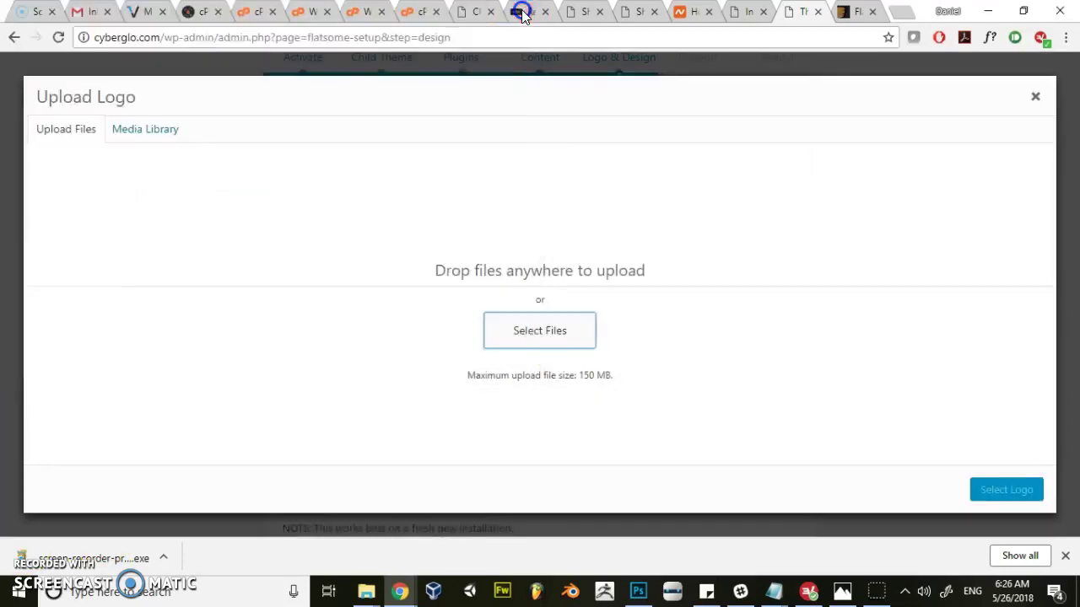
click(1031, 98)
- Upload logo.png from a folder on the Desktop and select it as the site's new logo
click(493, 203)
click(518, 323)
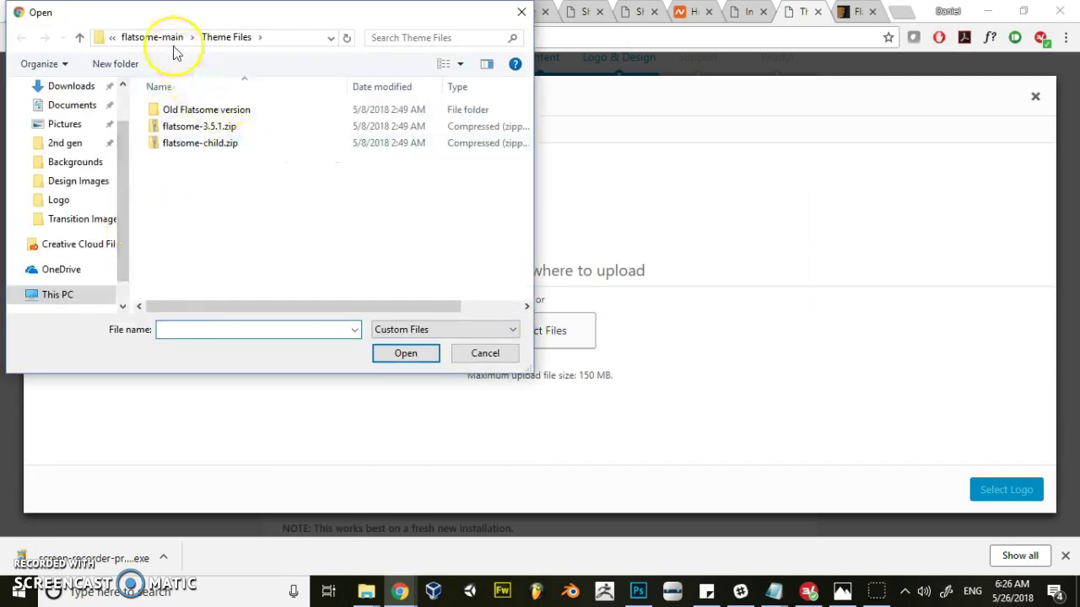
scroll(76, 177, up, 2)
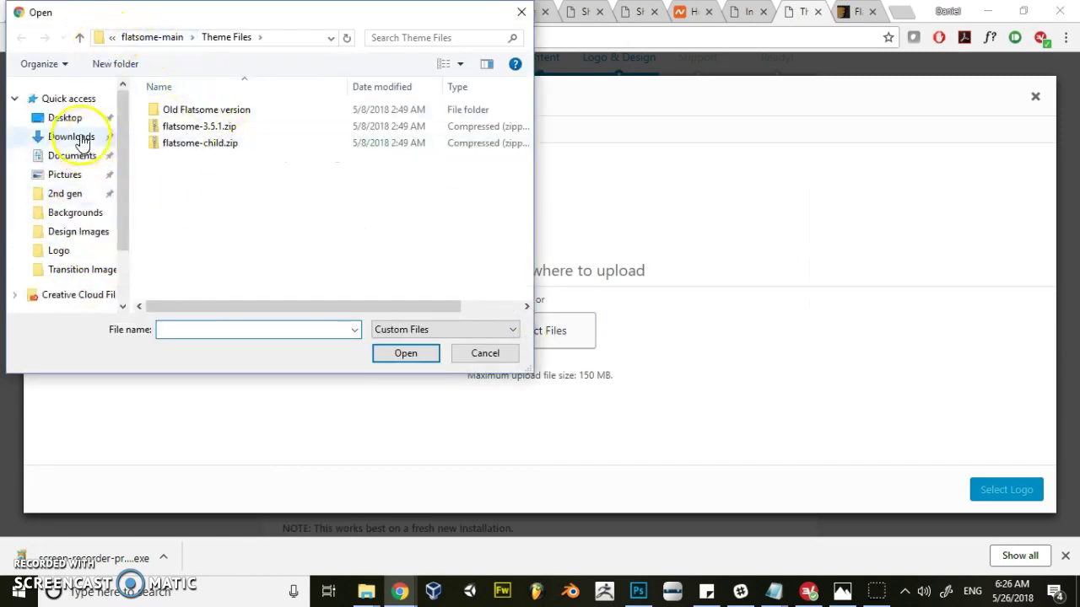
click(65, 117)
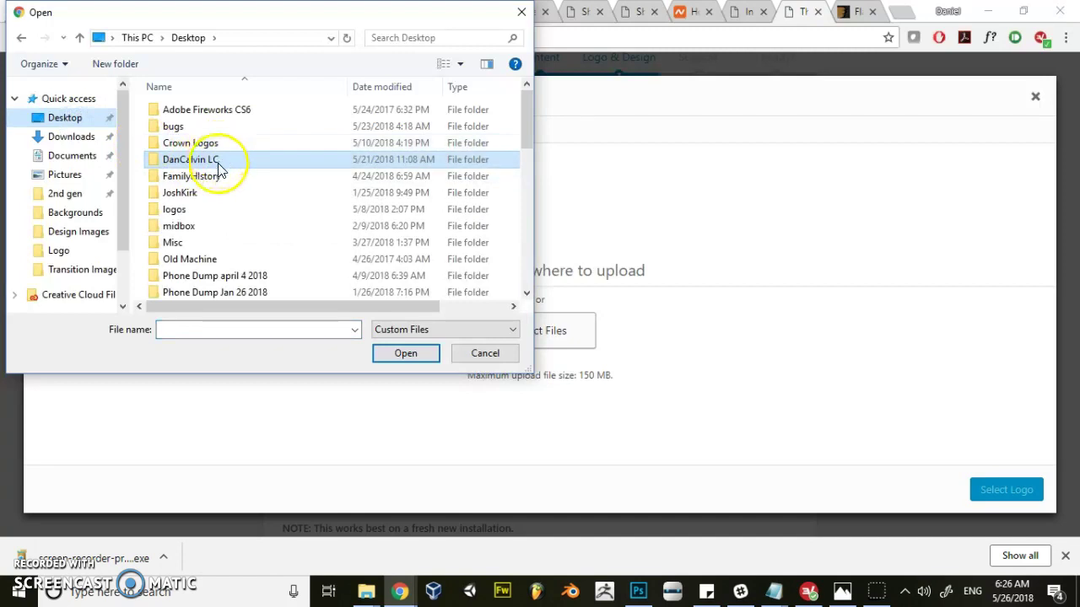
double_click(218, 166)
double_click(217, 160)
click(200, 135)
click(407, 355)
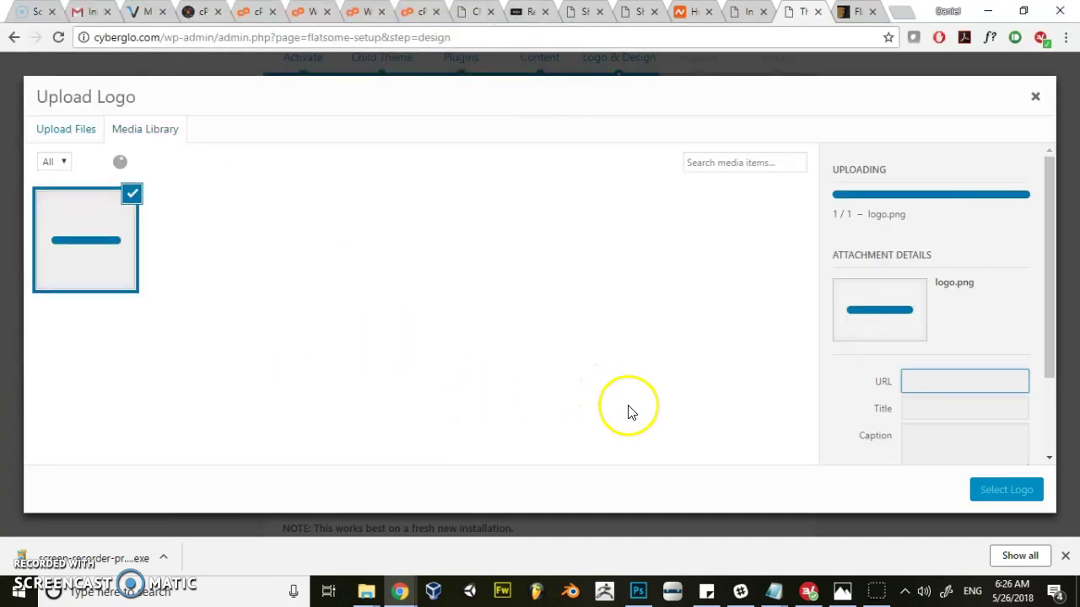
click(1020, 490)
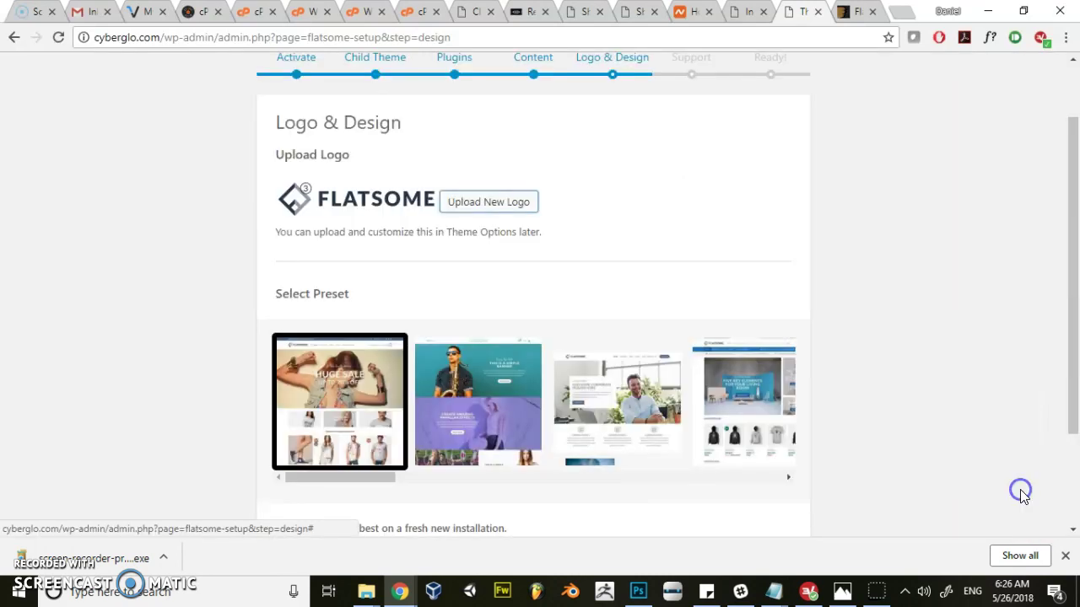
- Continue through the Logo & Design step with the first preset kept, and continue past the Support step to finish the wizard
scroll(855, 410, down, 2)
click(768, 468)
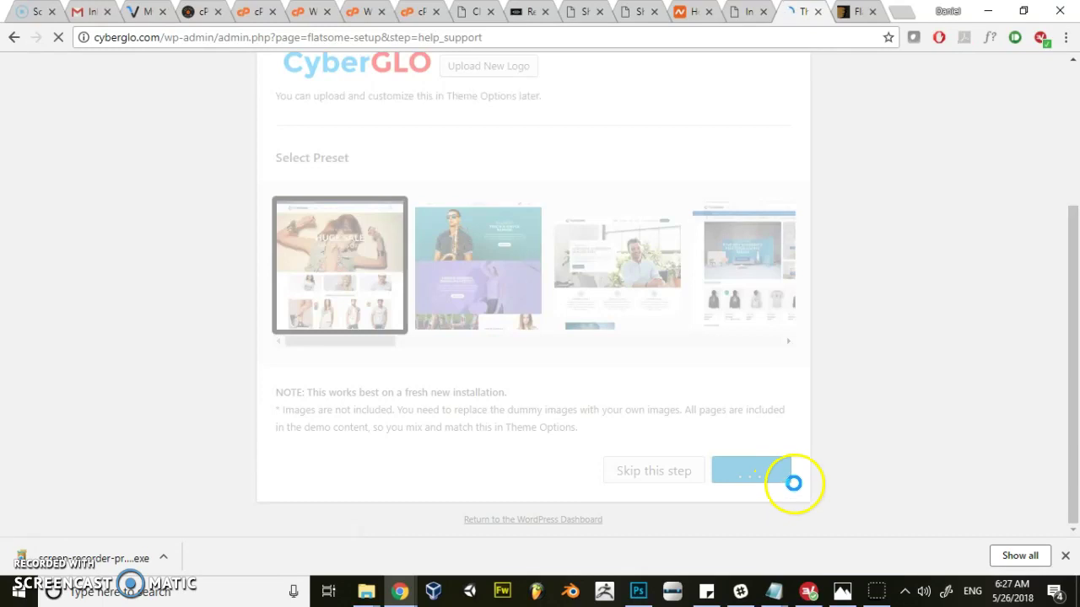
scroll(711, 442, down, 2)
click(707, 470)
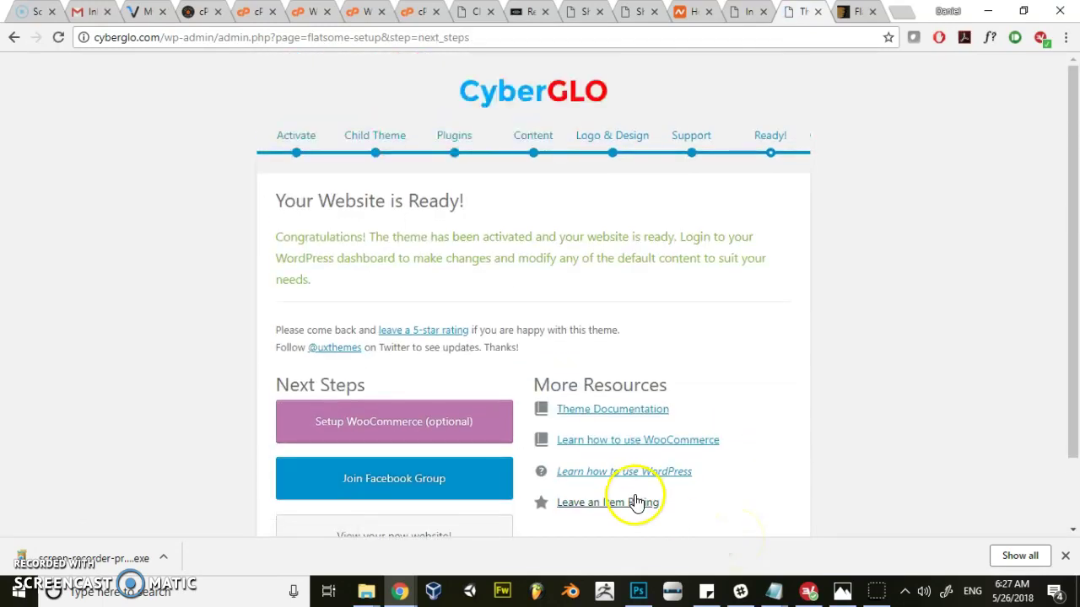
- Open the new website and look over its home page from header to footer
scroll(610, 490, down, 1)
click(411, 470)
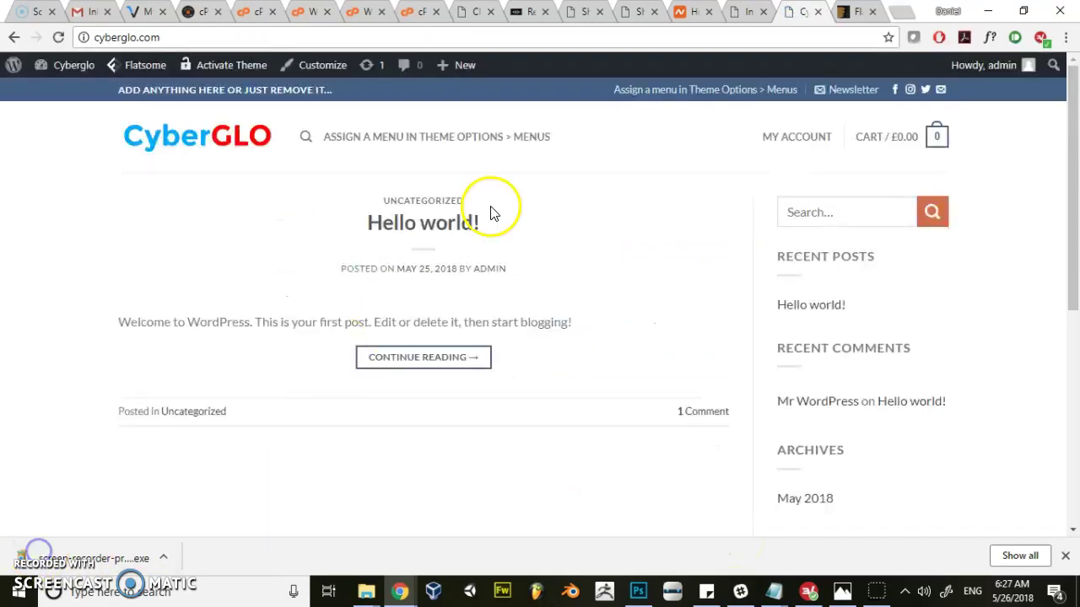
scroll(431, 215, down, 6)
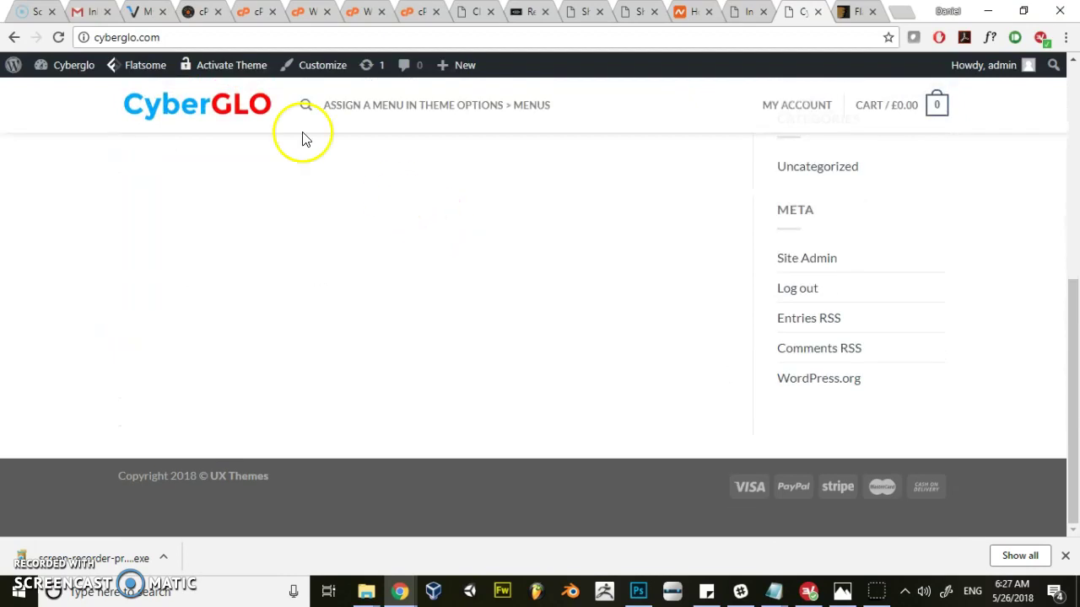
scroll(203, 215, up, 6)
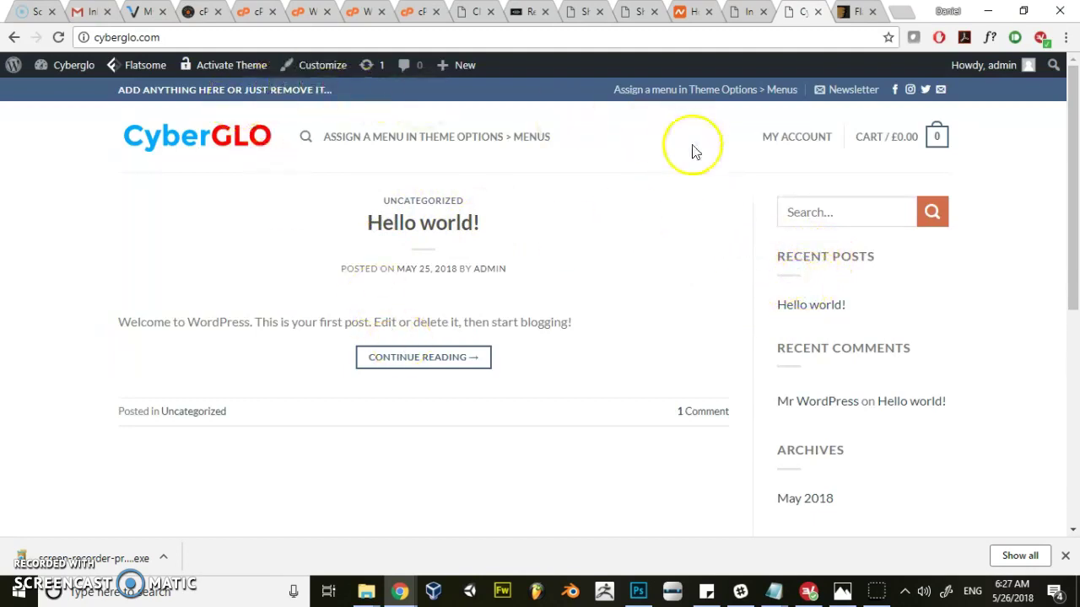
- Open the header customizer and remove Search Icon, Main Menu, Account, the divider and Cart from the main header row
click(319, 69)
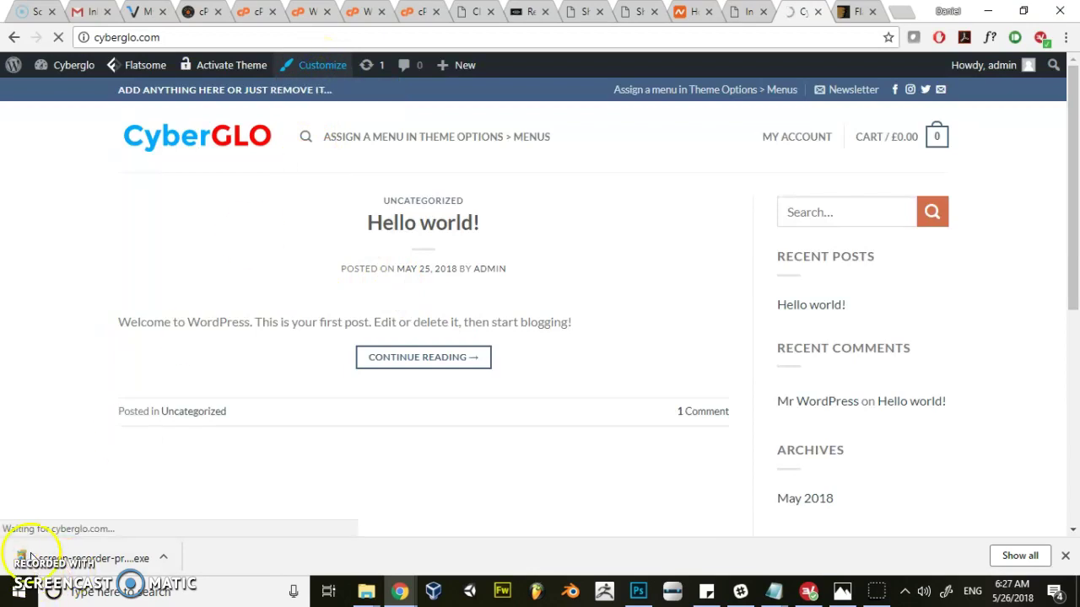
click(125, 248)
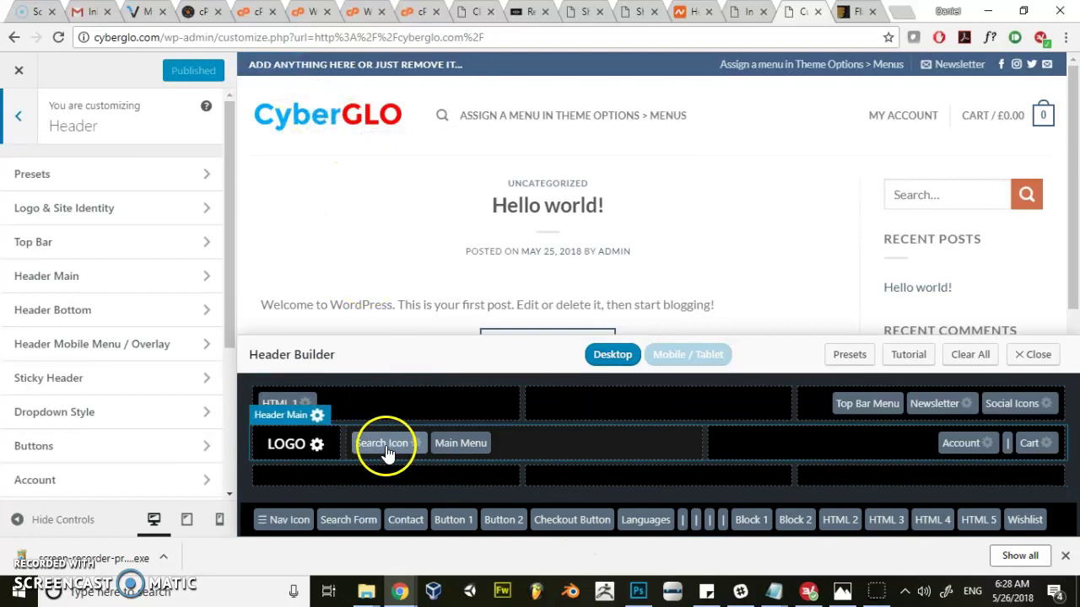
mouse_move(439, 120)
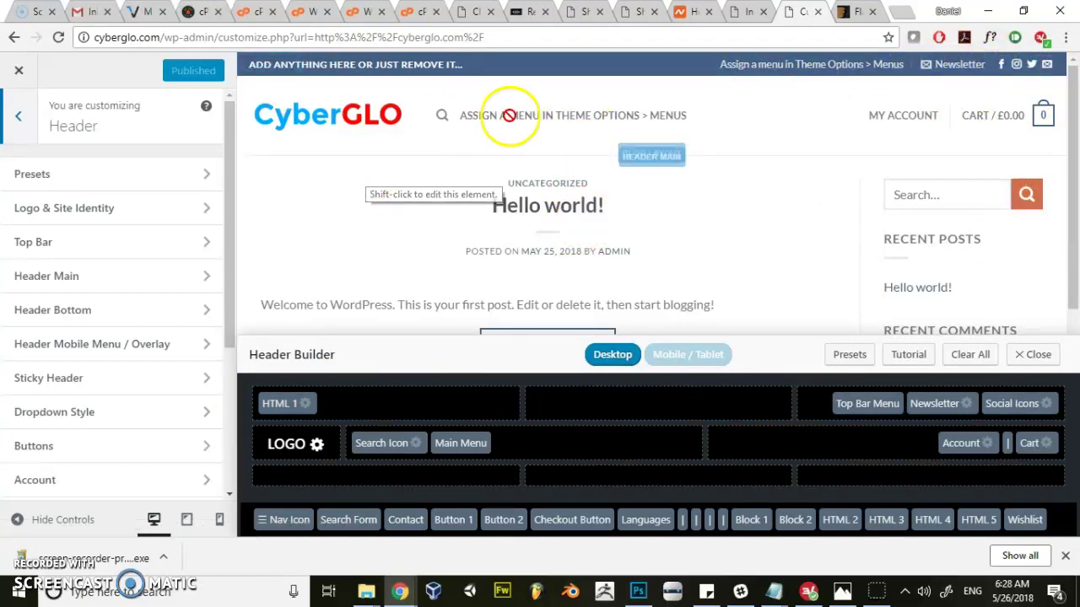
drag(461, 443, 528, 523)
drag(413, 428, 452, 522)
click(939, 417)
drag(970, 430, 884, 528)
drag(1024, 422, 925, 540)
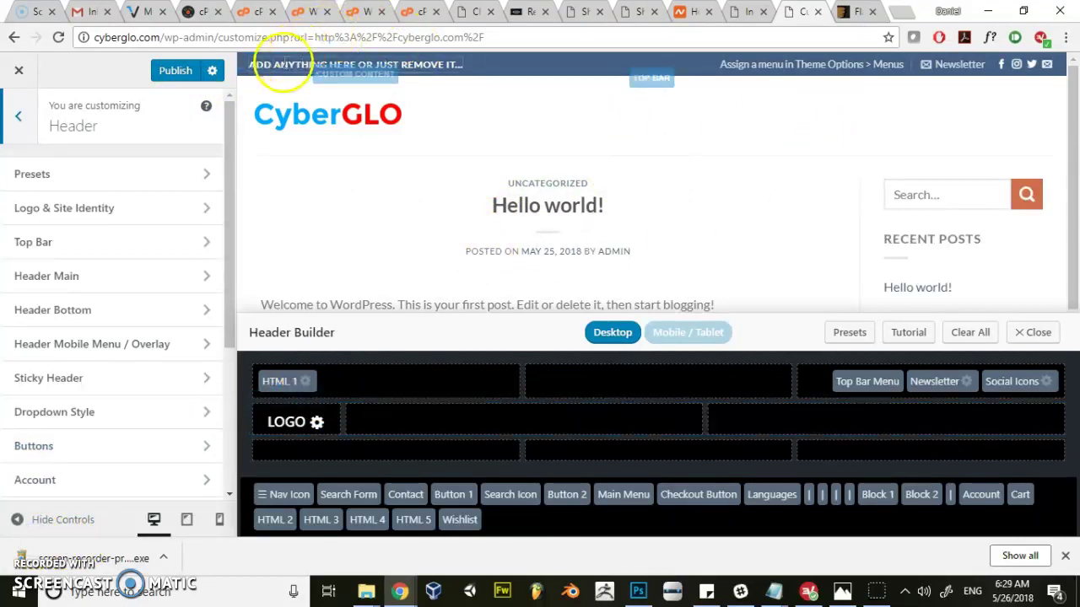
- Replace the placeholder text in the HTML 1 element with "Speak with an expert call:" followed by the contact phone number
click(281, 382)
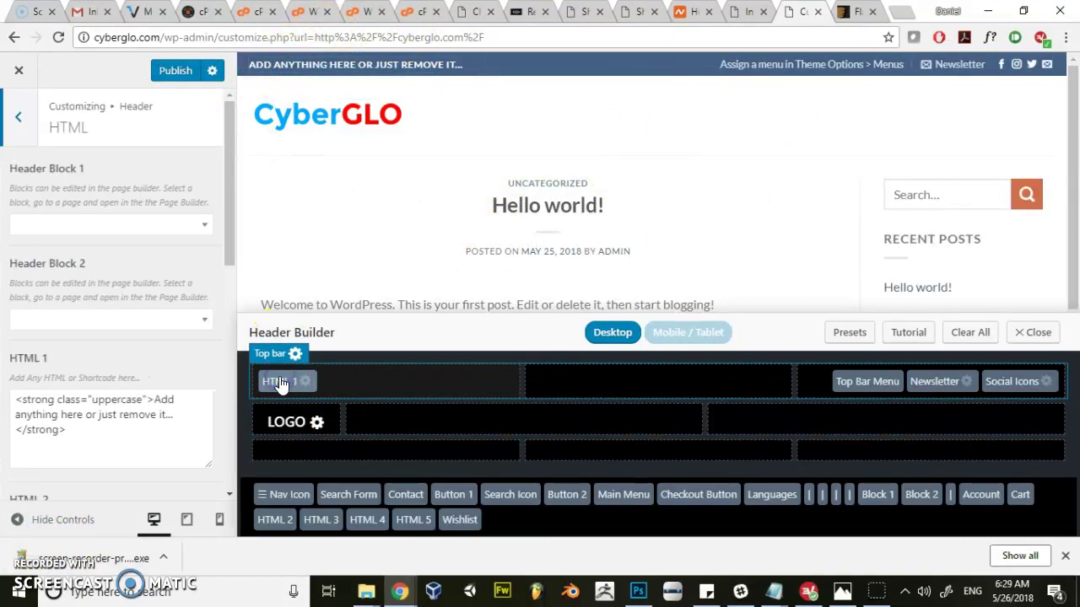
click(280, 382)
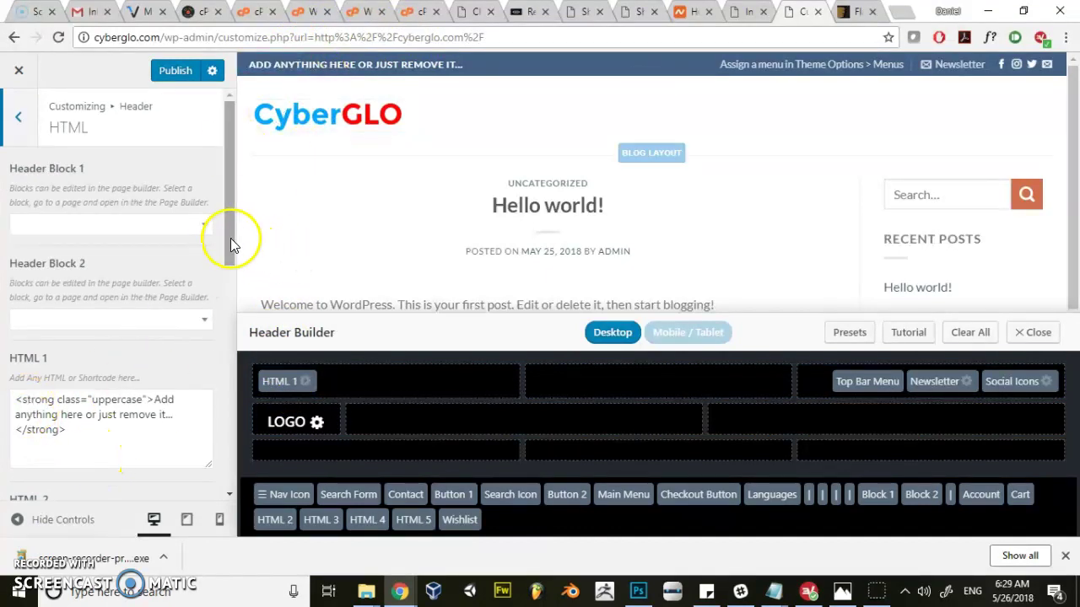
drag(230, 238, 219, 297)
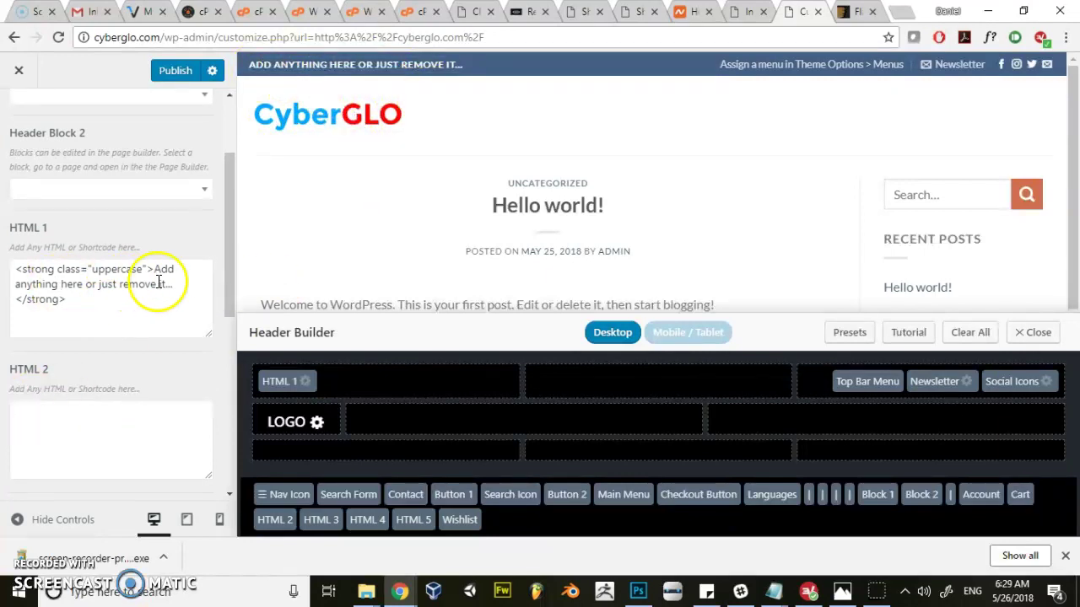
drag(155, 268, 173, 283)
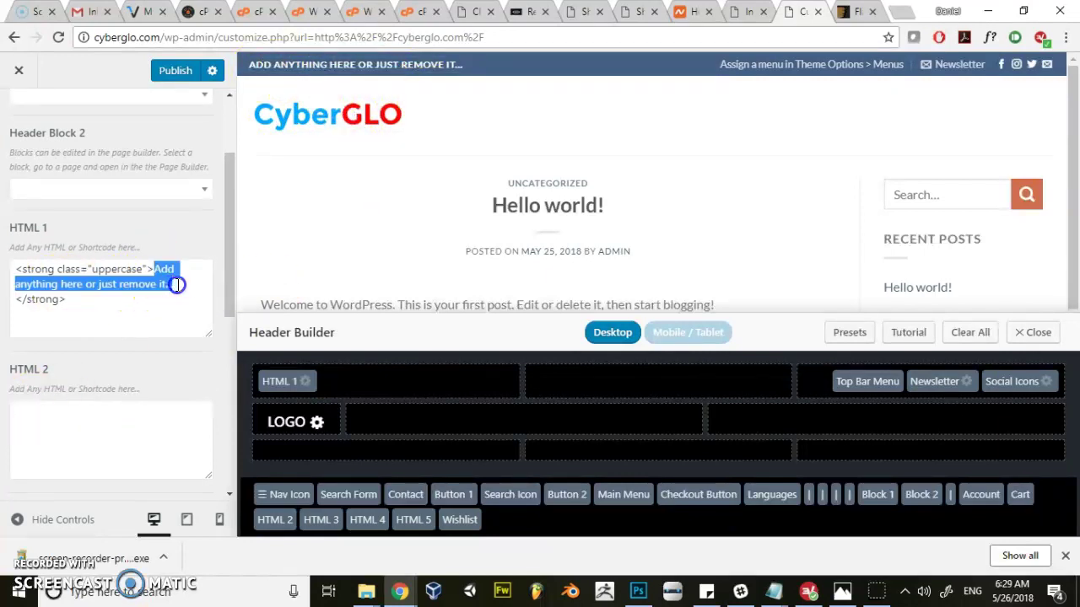
text(Speak with)
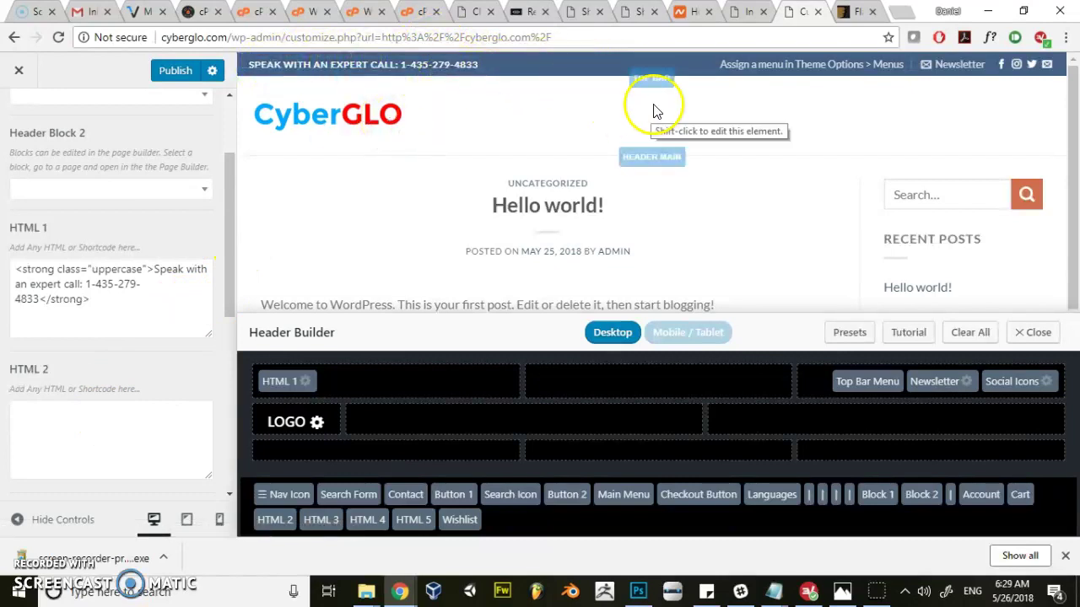
- Remove Top Bar Menu, Newsletter and Social Icons from the header's top bar
drag(869, 381, 682, 521)
drag(943, 390, 773, 522)
drag(1015, 382, 894, 506)
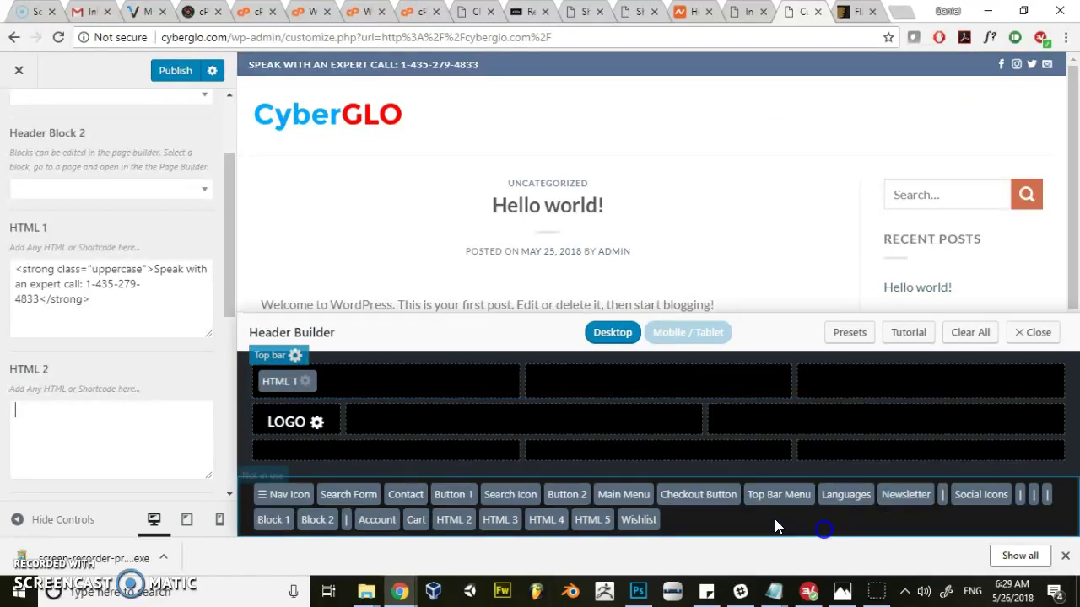
- Move HTML 1 to the right section of the top bar and place Main Menu in the right section of the main header row
drag(288, 385, 1023, 384)
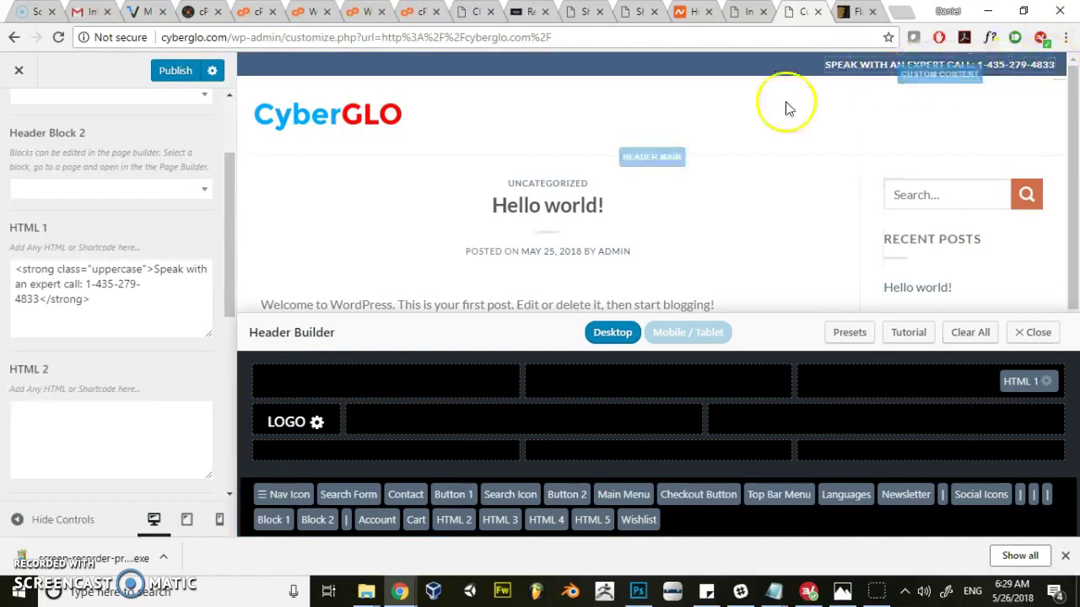
drag(624, 494, 824, 429)
click(775, 417)
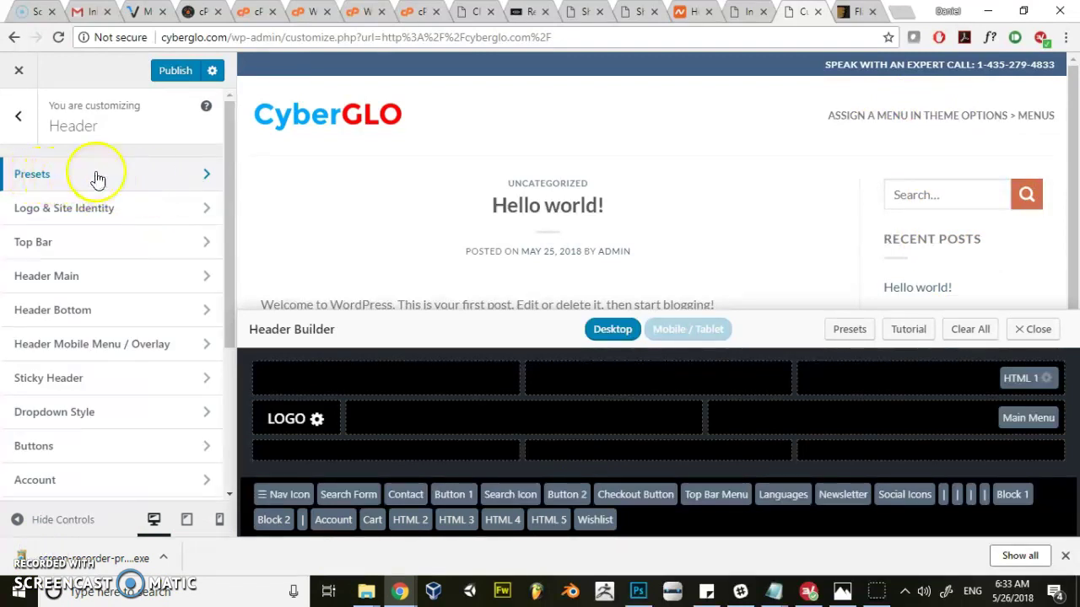
- Open the header presets and look through the available header layouts
click(97, 177)
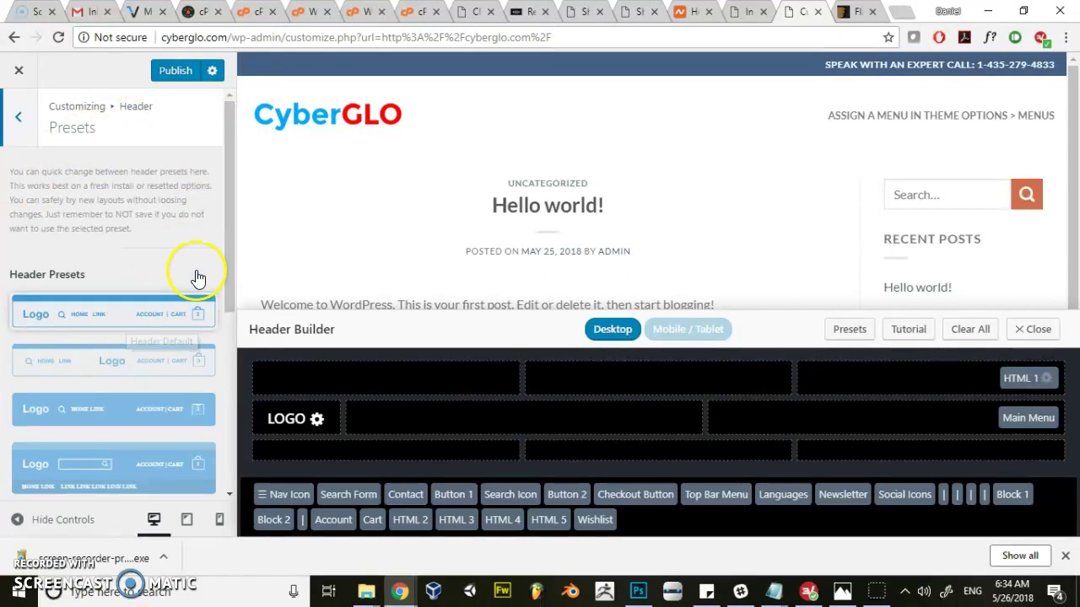
drag(226, 246, 233, 436)
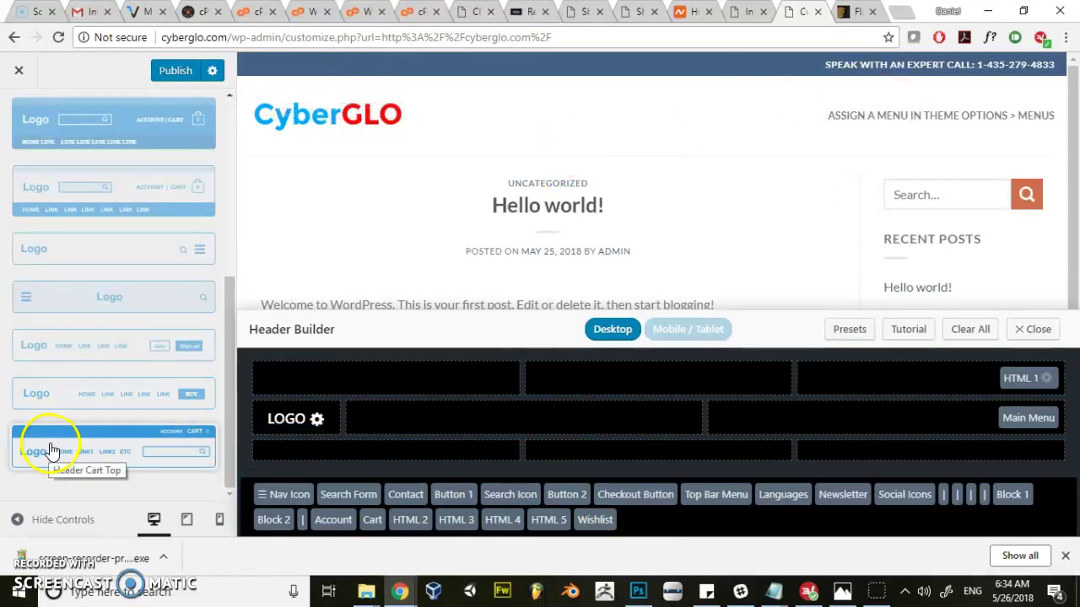
drag(232, 334, 250, 182)
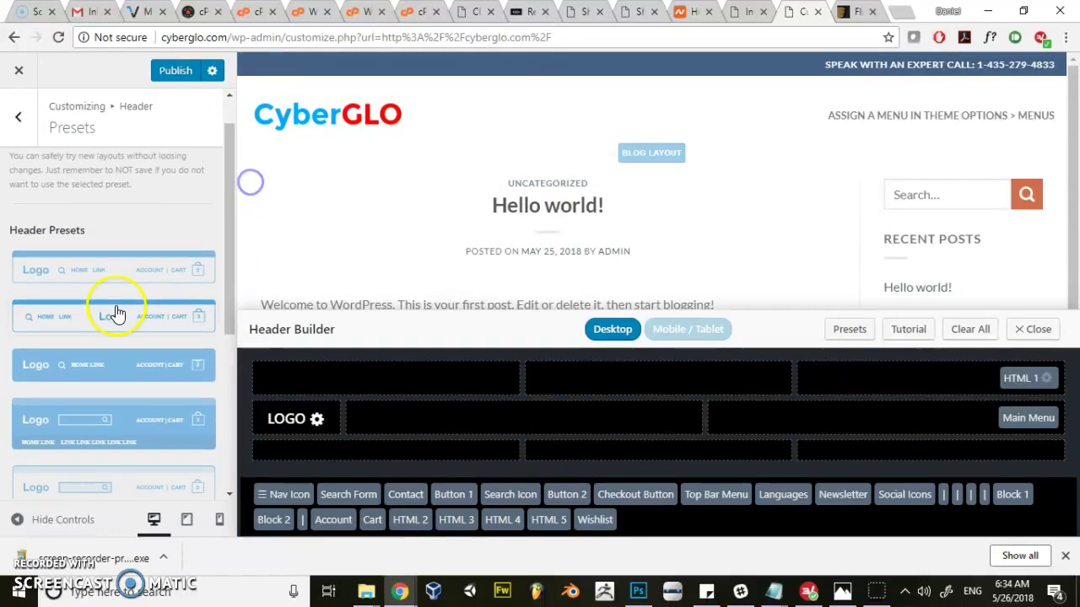
mouse_move(232, 247)
mouse_down()
mouse_move(229, 337)
mouse_move(246, 453)
mouse_move(228, 244)
mouse_up()
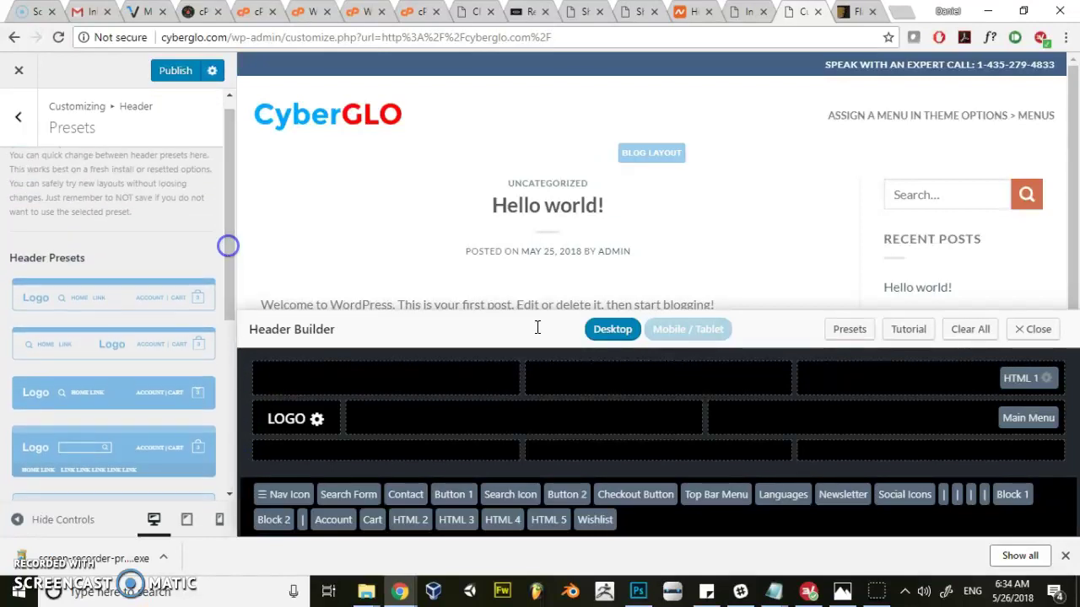
- Open the top bar's settings from the preview and check how the header behaves while the page scrolls
click(911, 59)
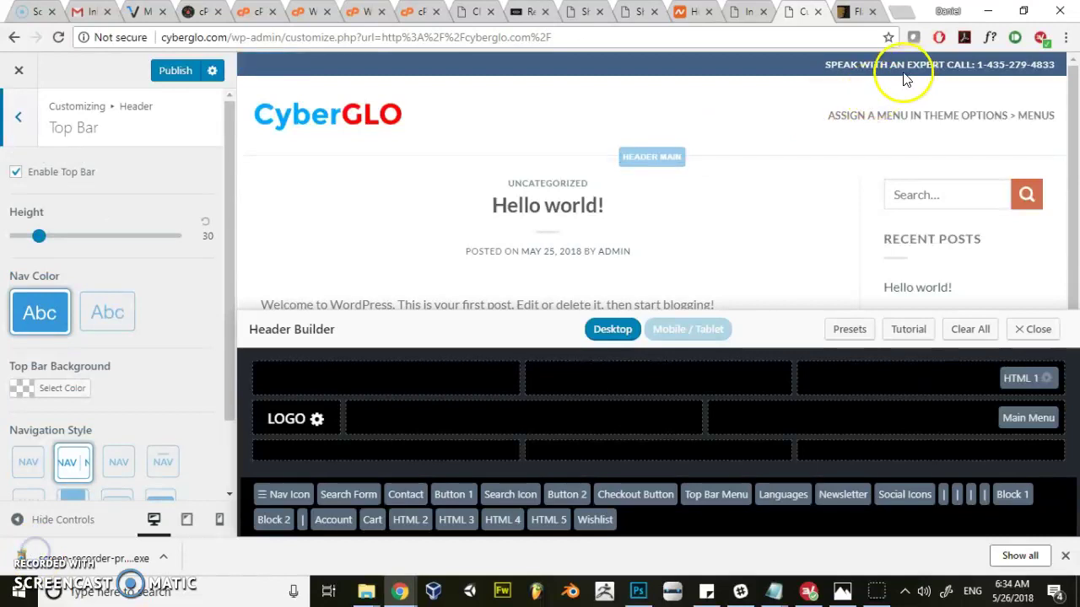
scroll(902, 103, down, 1)
scroll(903, 104, up, 1)
scroll(905, 116, down, 5)
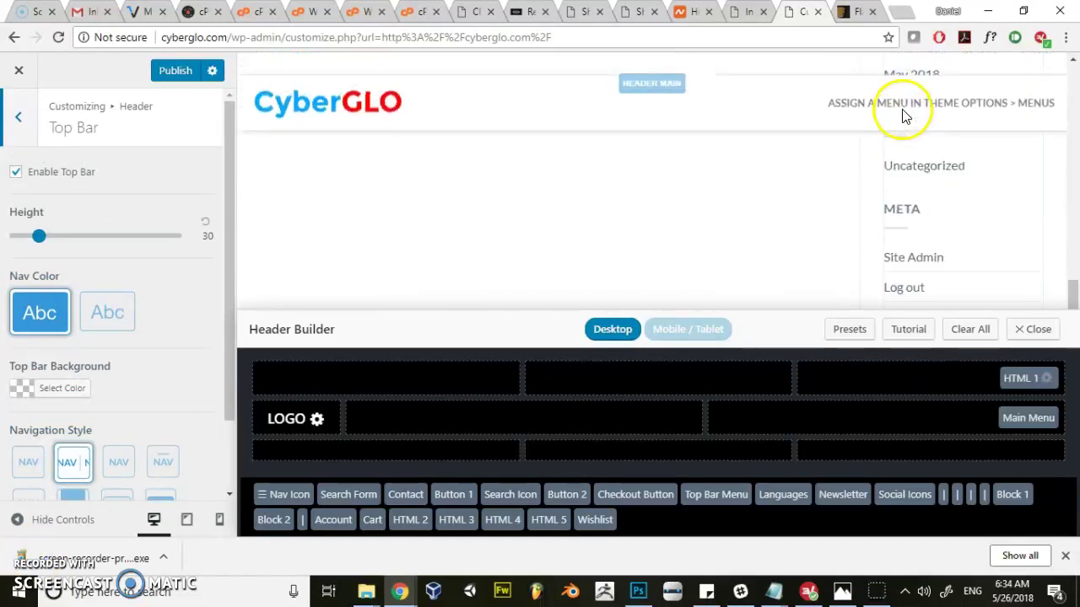
scroll(879, 156, up, 4)
scroll(869, 143, up, 1)
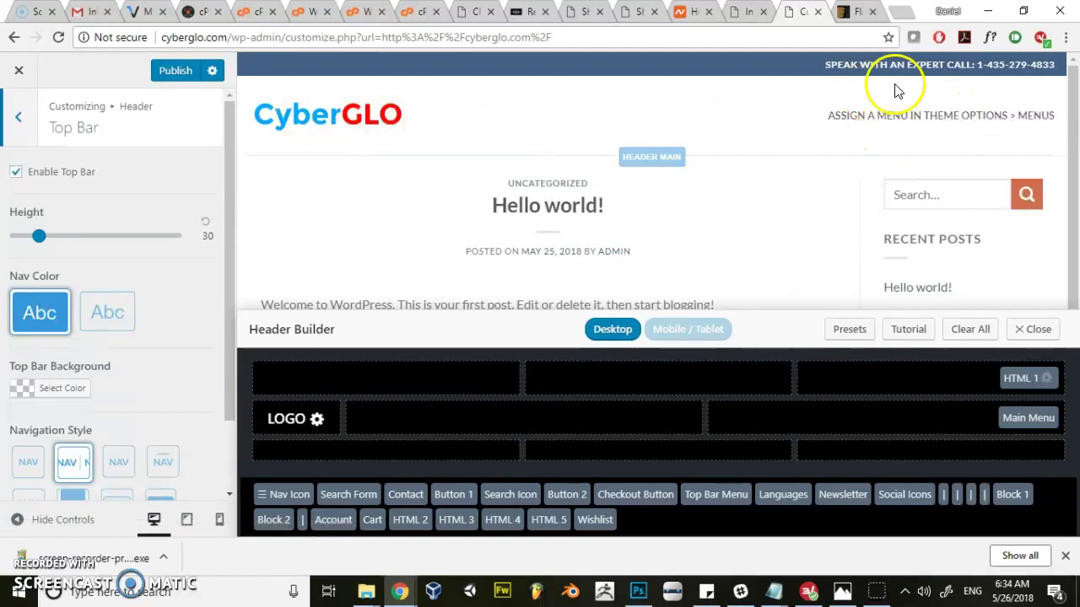
- Reopen the Top Bar settings from the header sections and review the enable, height, color and navigation style options
click(26, 126)
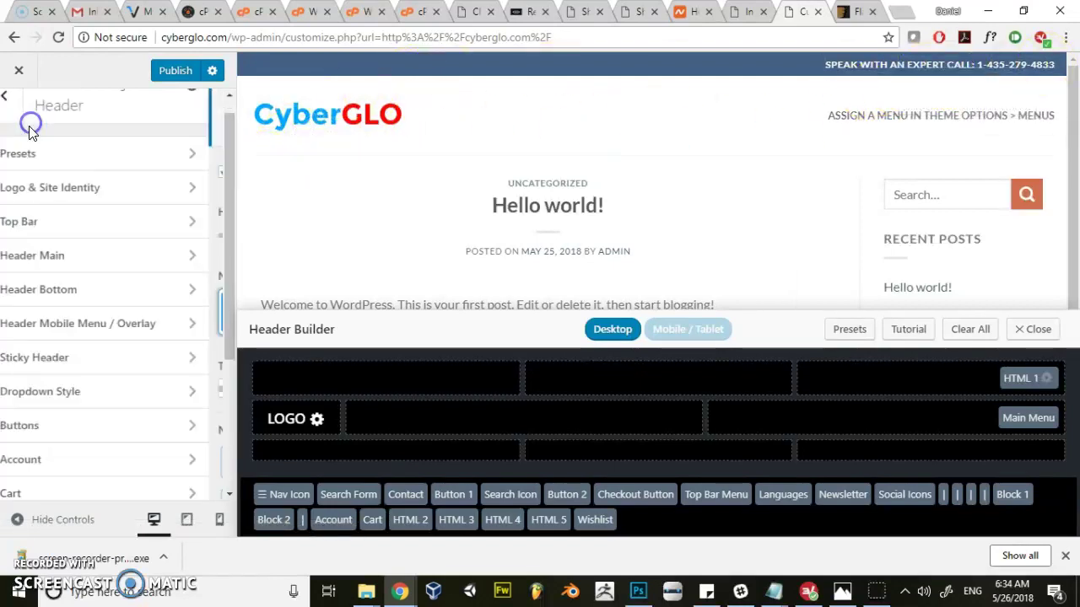
click(55, 232)
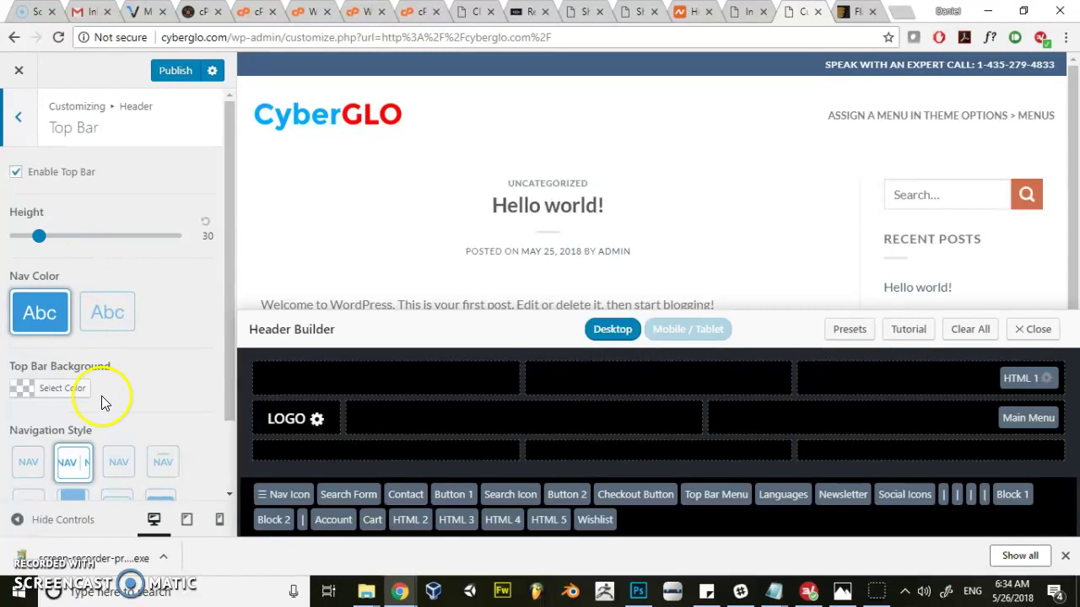
scroll(216, 313, down, 1)
scroll(109, 363, up, 1)
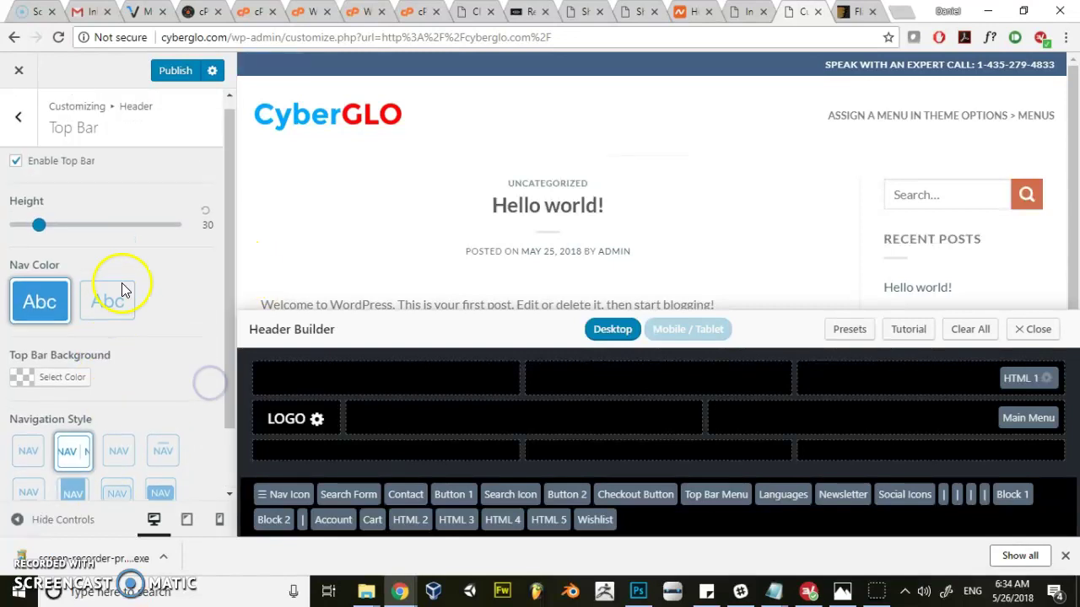
click(16, 172)
- Open the Header Main settings and hide the customizer controls to preview the page at full width
click(398, 419)
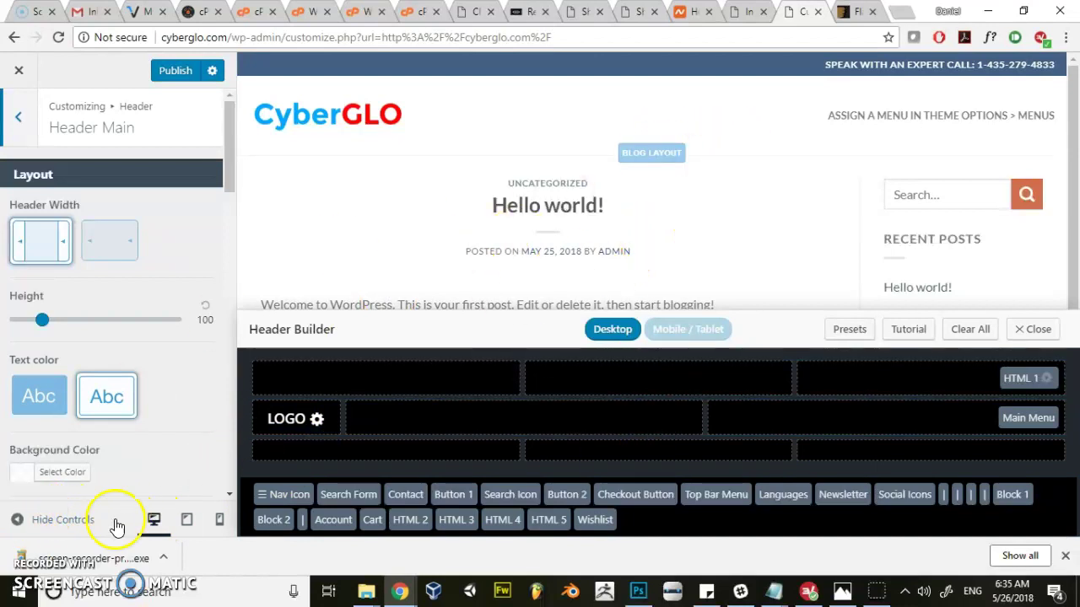
click(15, 523)
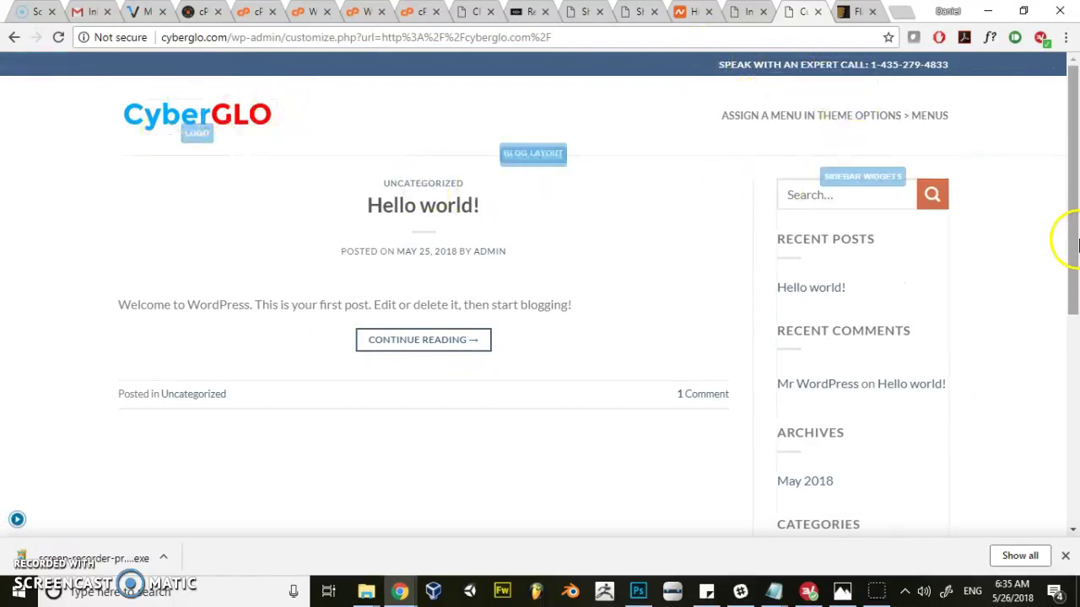
click(17, 521)
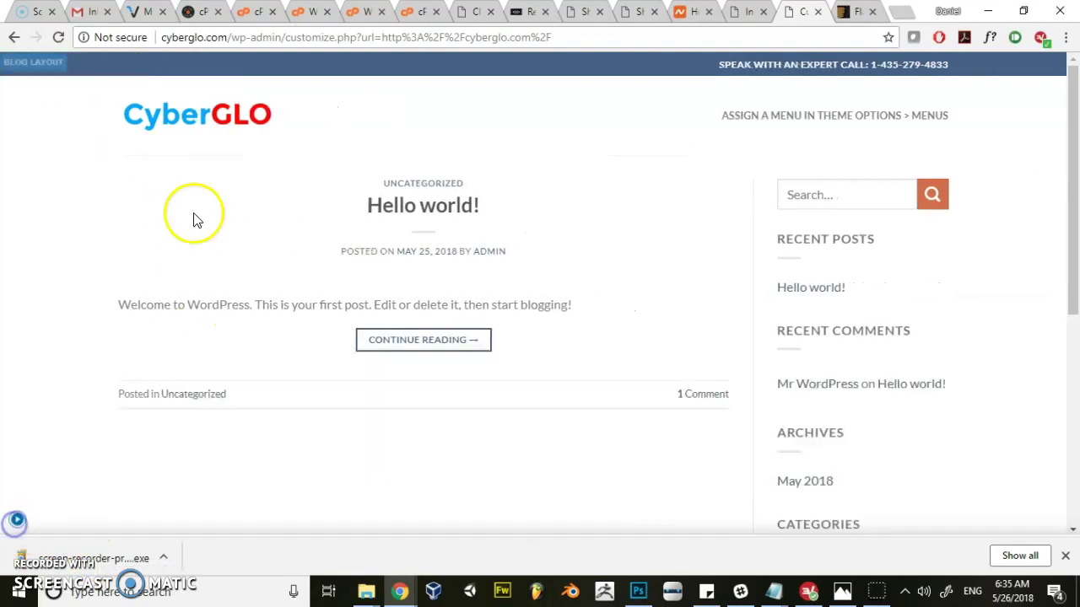
- Try the full-width layout for the main header, preview it with the controls hidden, and restore the contained header width
click(17, 520)
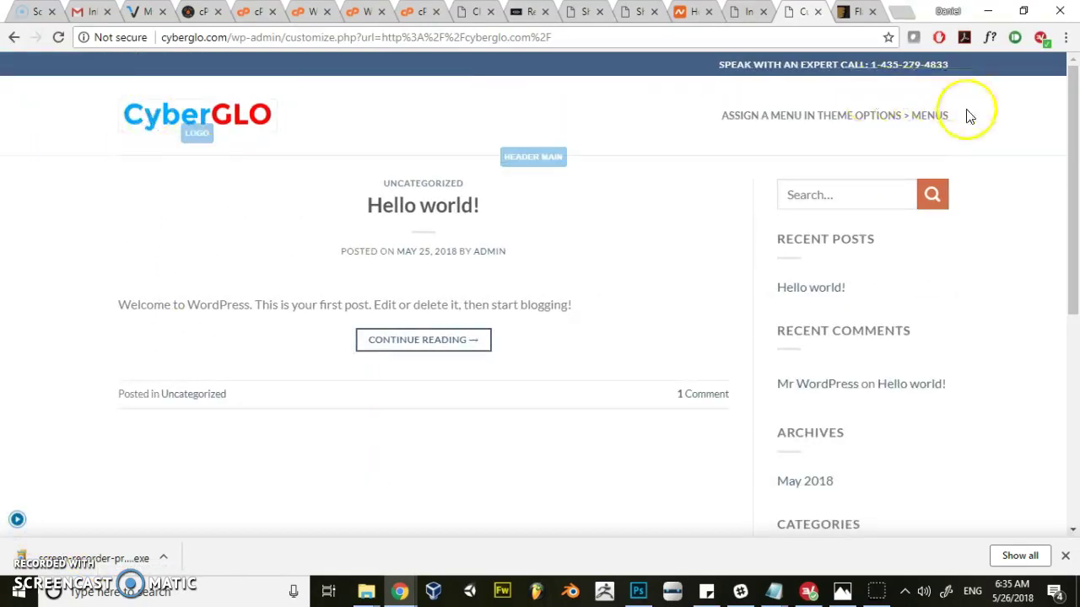
click(17, 520)
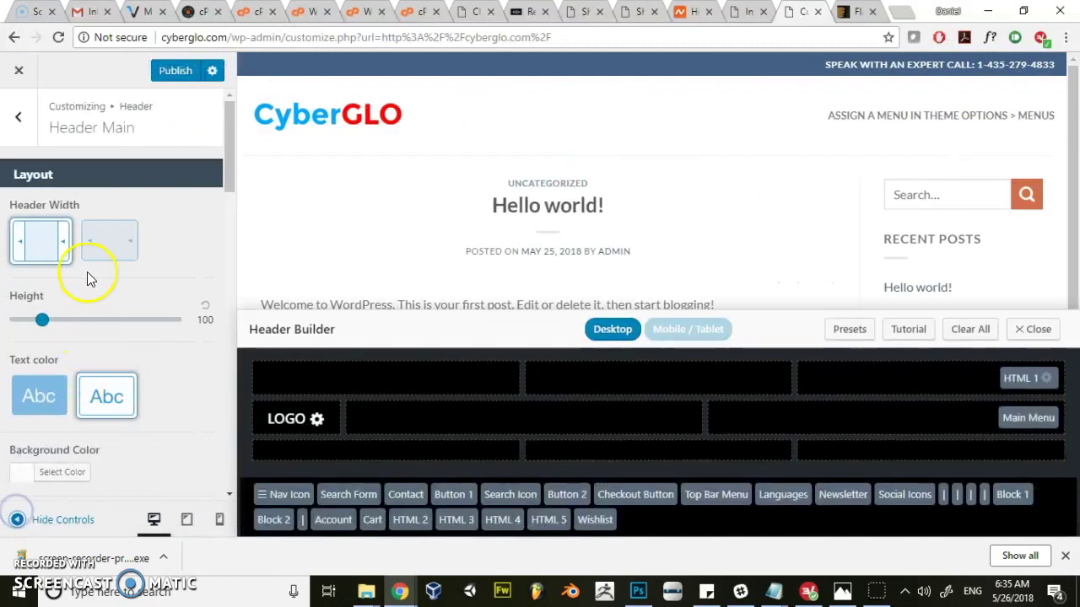
click(102, 251)
click(17, 519)
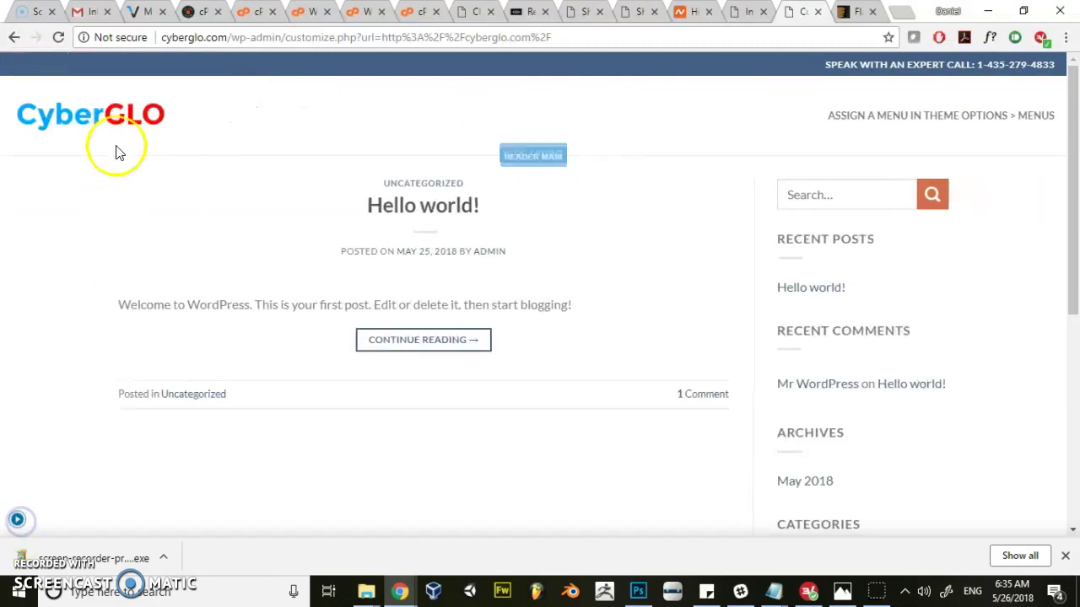
click(17, 520)
click(40, 243)
click(17, 519)
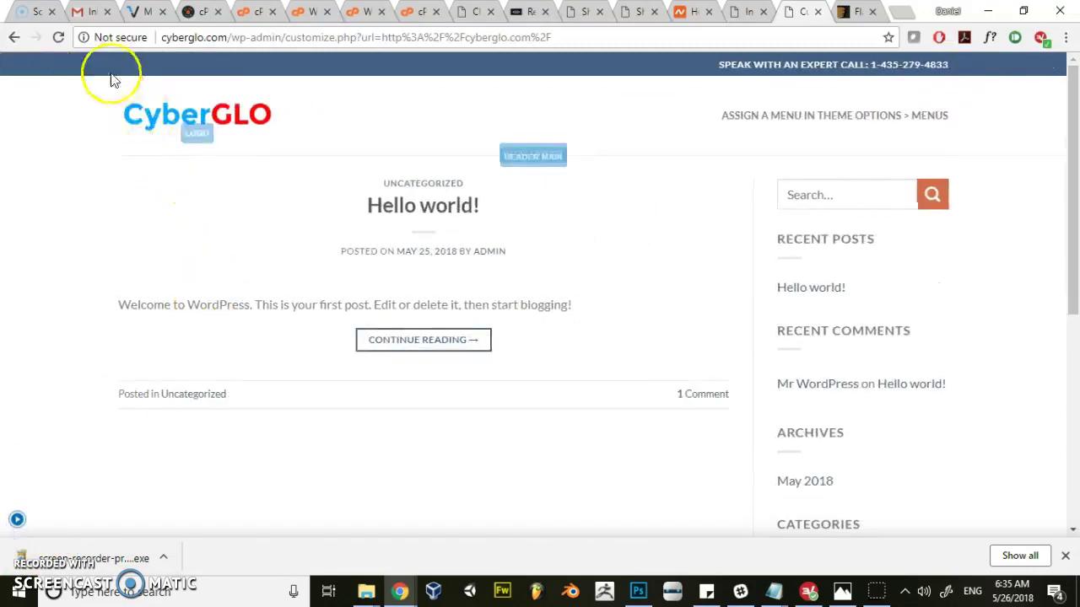
- Open the main header's background color options and look through the remaining Header Main settings
click(16, 520)
scroll(50, 396, down, 1)
click(51, 394)
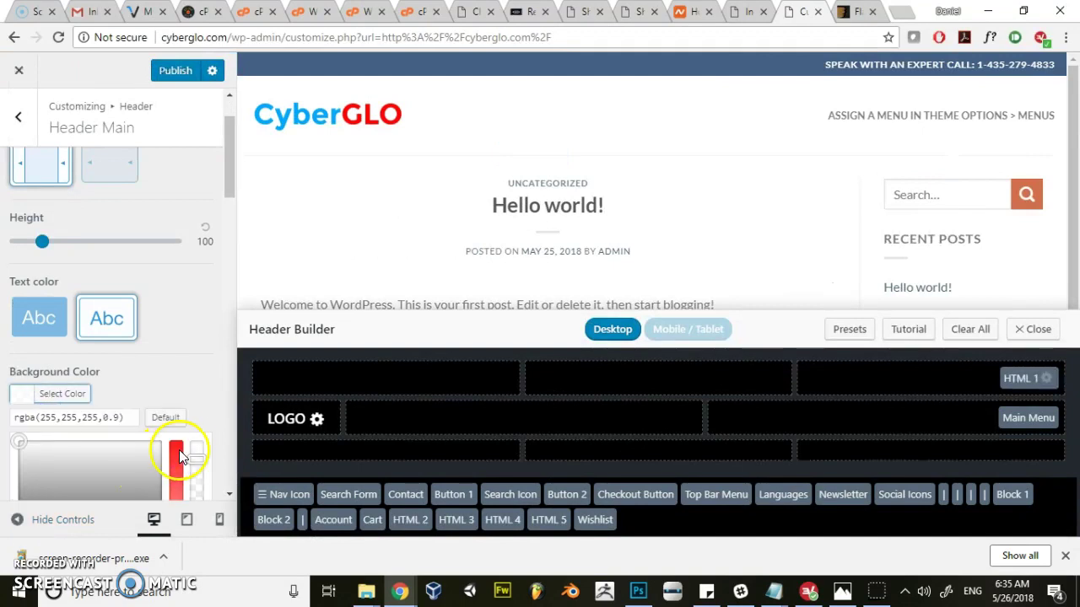
scroll(179, 456, down, 5)
scroll(178, 425, up, 2)
drag(175, 314, 171, 487)
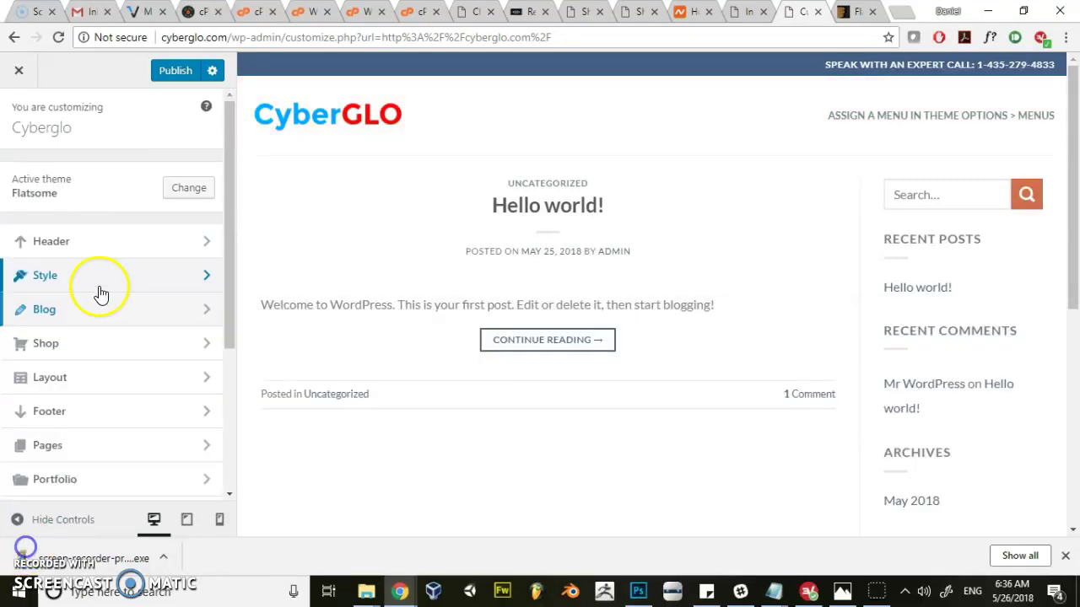
- Open the Colors settings under Style and review the main, type and link color options
click(64, 277)
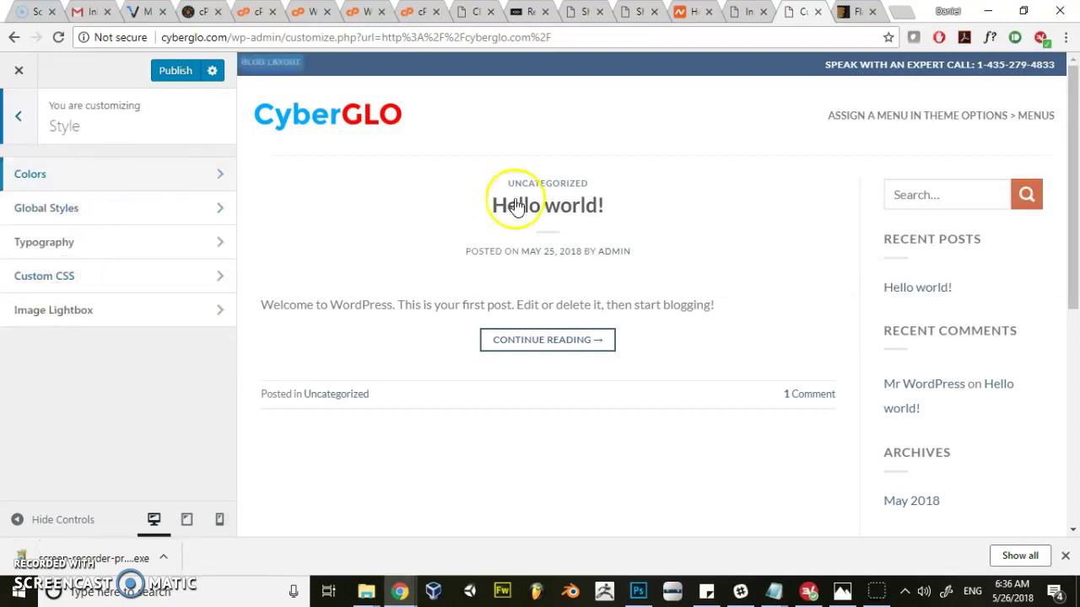
click(112, 181)
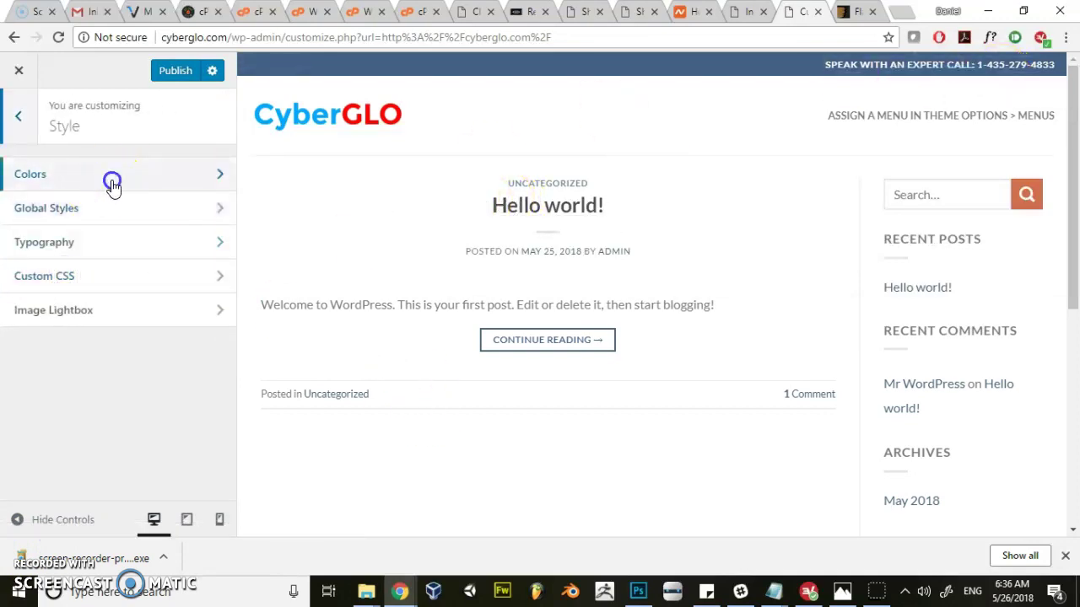
drag(230, 165, 234, 256)
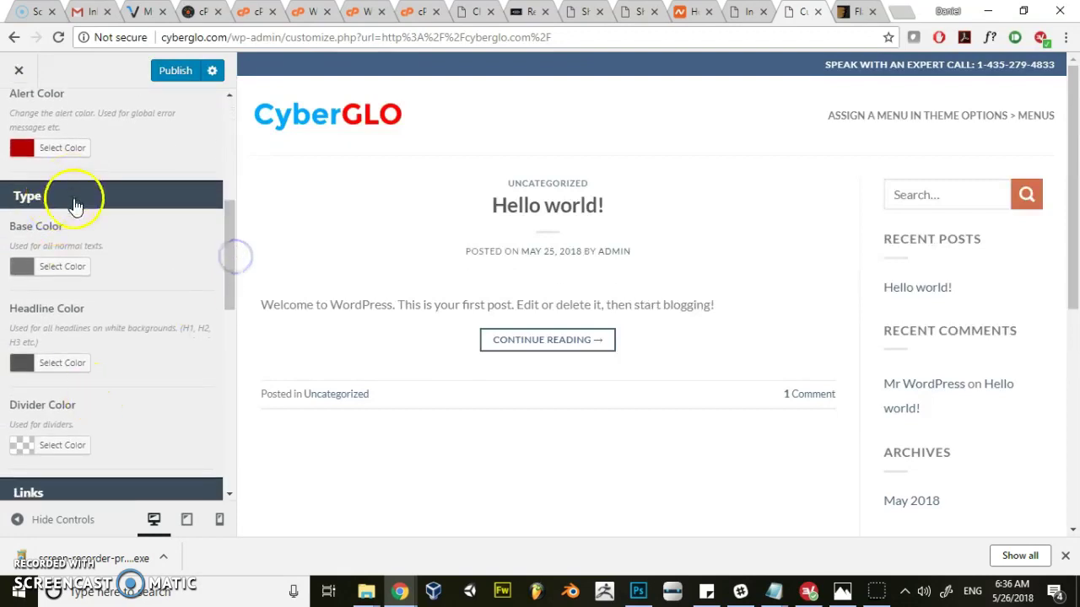
scroll(143, 296, down, 2)
scroll(134, 312, down, 3)
drag(234, 339, 228, 231)
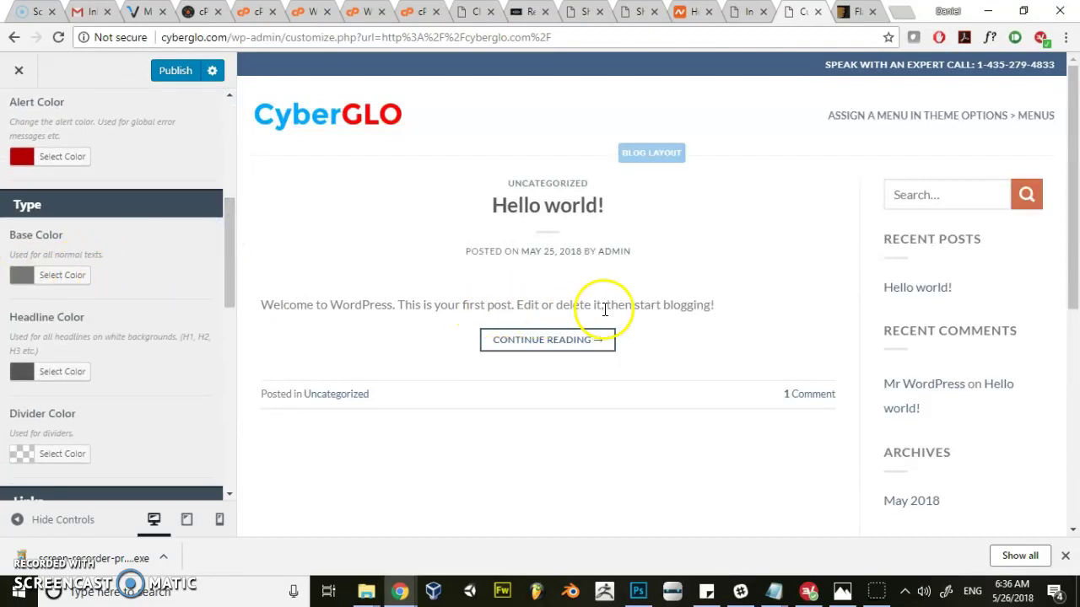
- Set the Base Color for normal text to the red #fa1414
click(22, 276)
drag(82, 386, 171, 371)
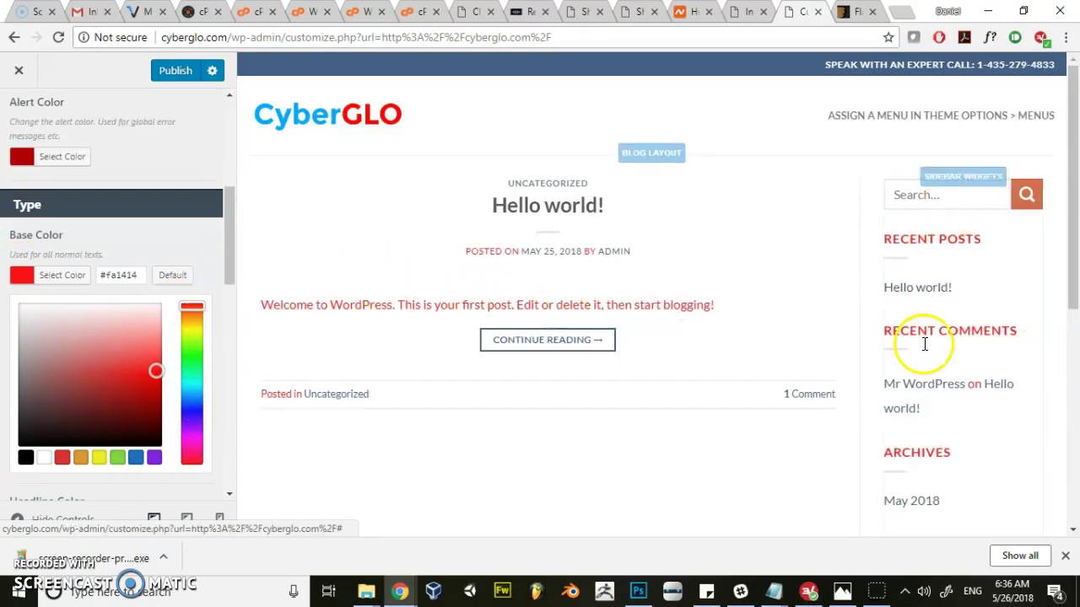
click(152, 244)
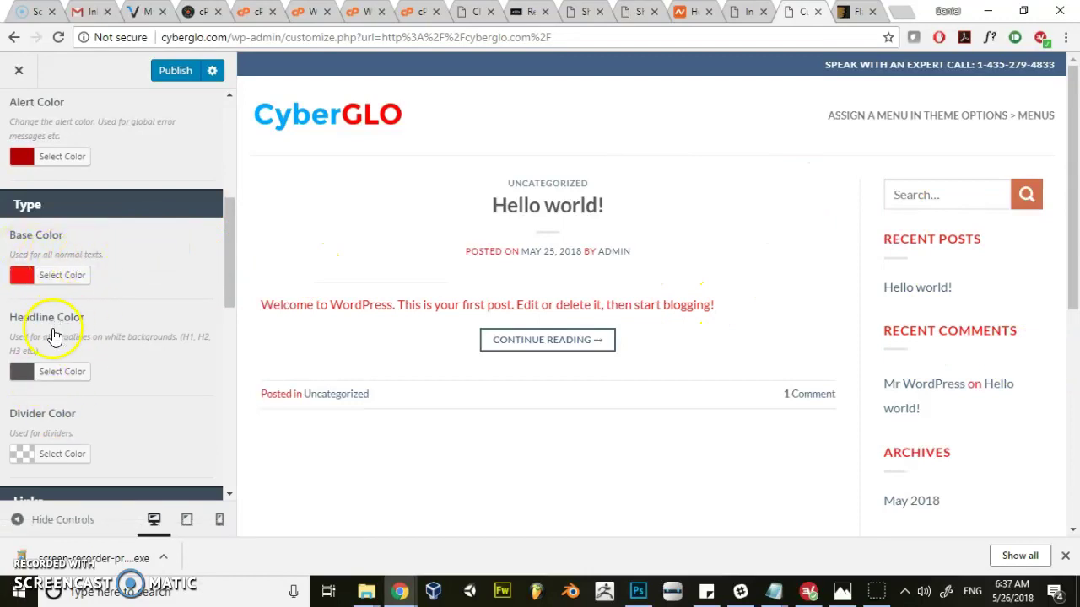
- Set the Headline Color to the blue #2193f6
click(21, 372)
scroll(116, 439, down, 2)
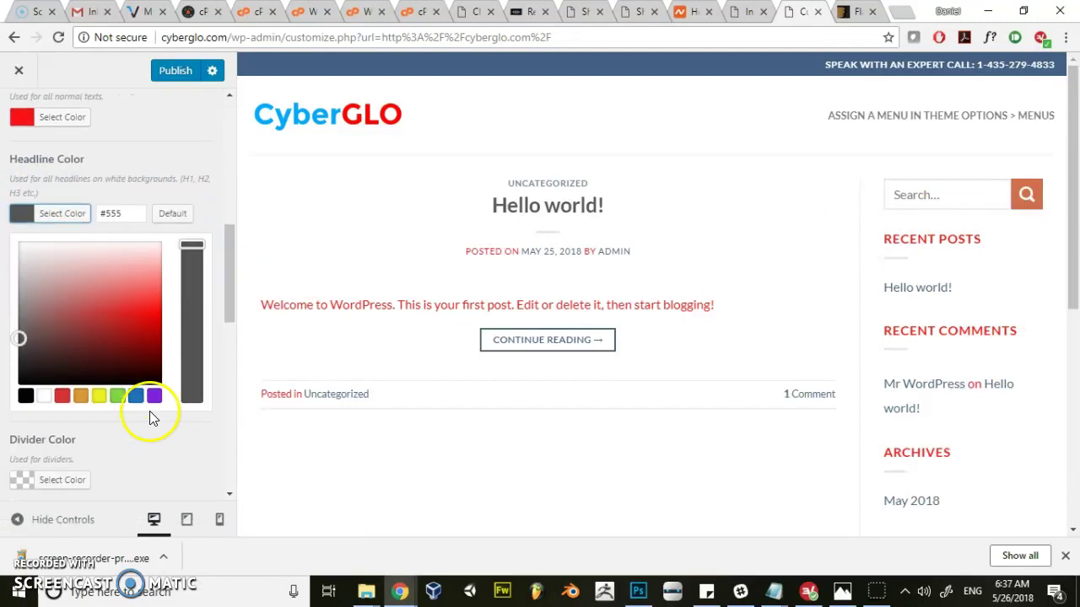
click(135, 395)
drag(135, 319, 152, 306)
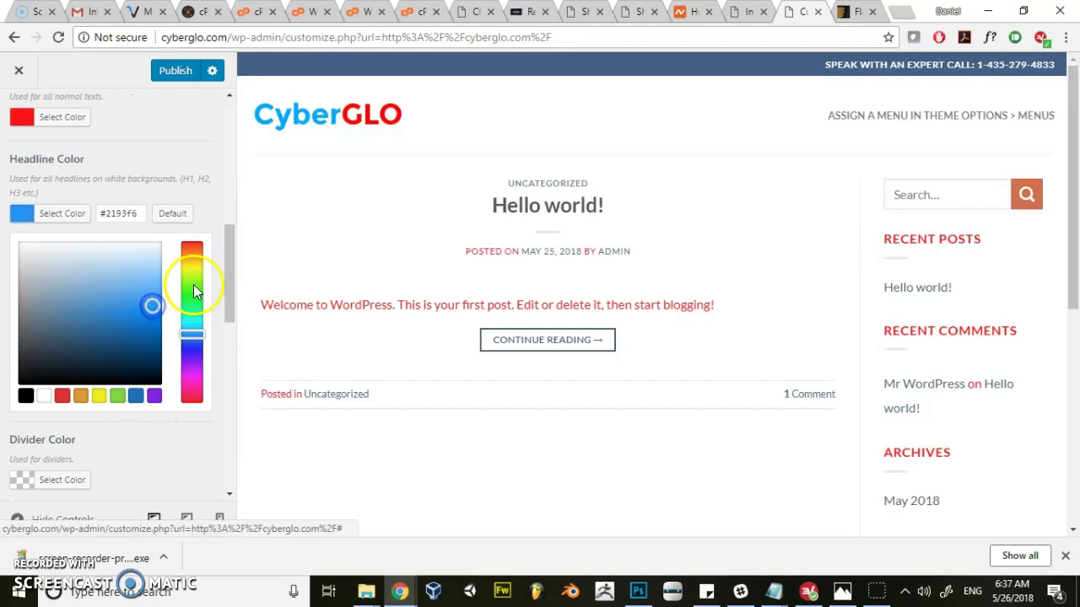
click(204, 169)
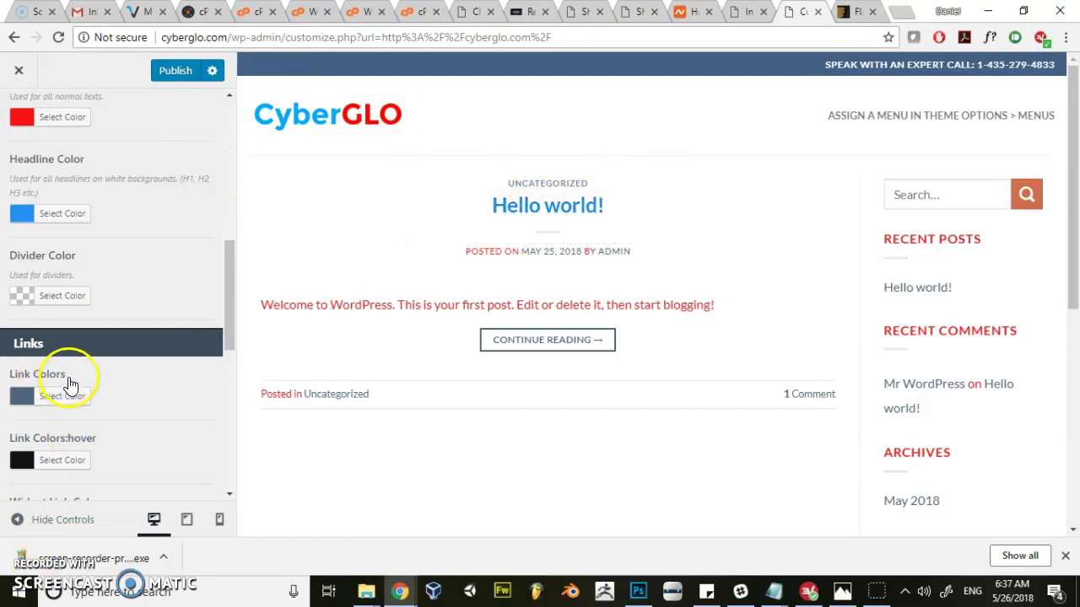
- Review the link, link hover, widget link and shop color options in the Colors settings
drag(227, 300, 229, 331)
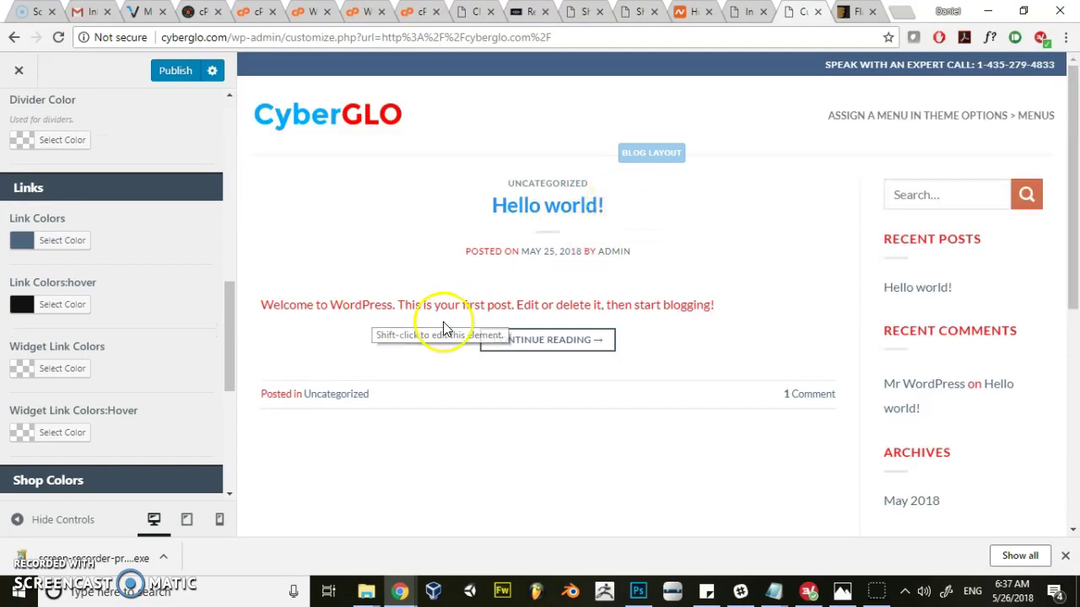
drag(226, 305, 232, 302)
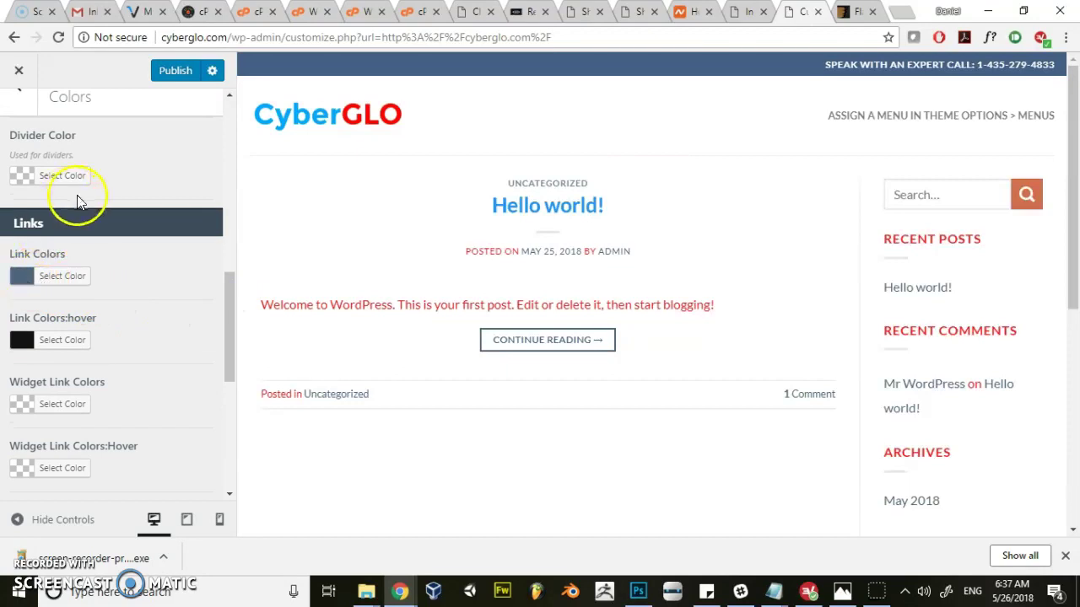
scroll(84, 211, up, 4)
scroll(97, 276, down, 4)
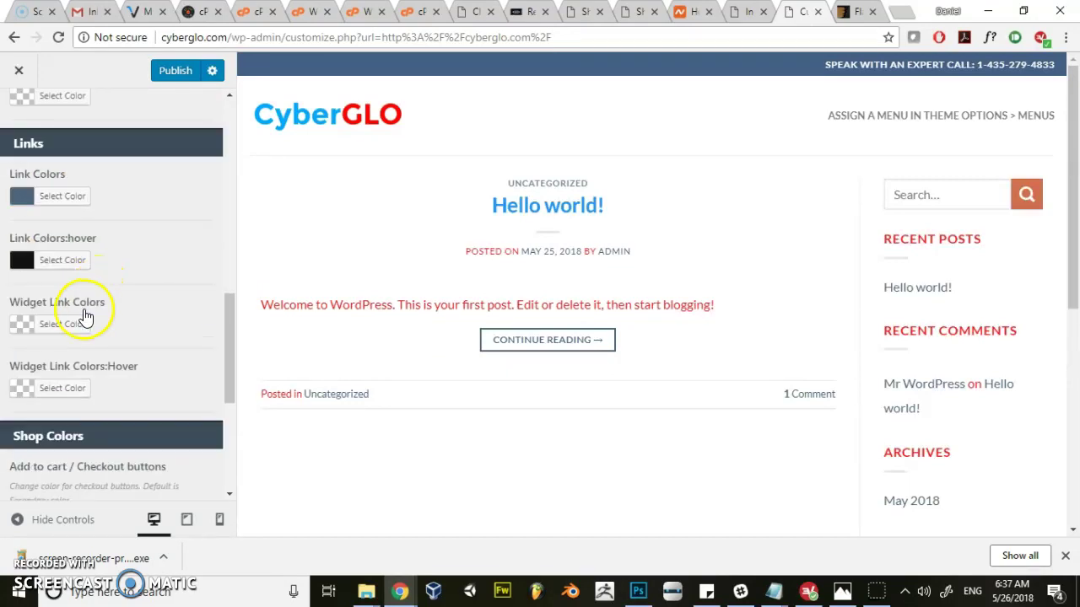
drag(234, 313, 236, 137)
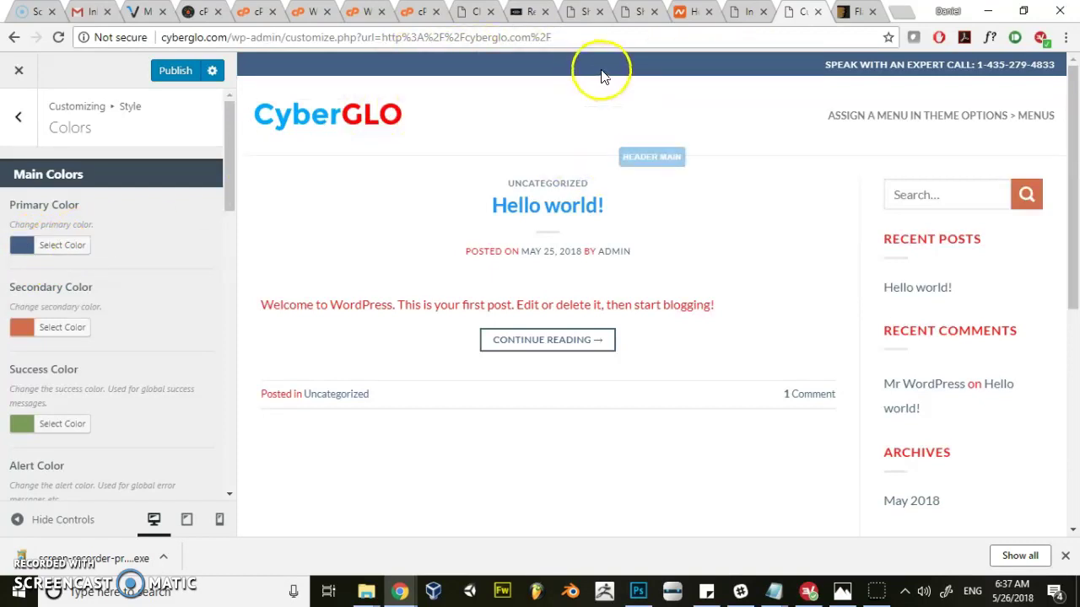
- Set the Primary Color to the light blue #8db8f0
click(18, 251)
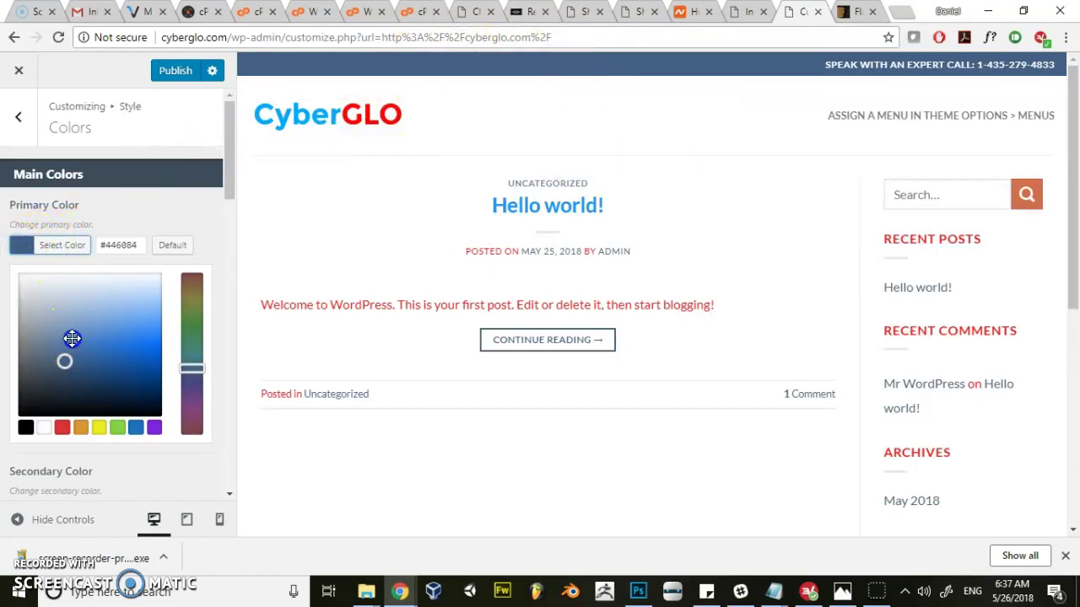
drag(72, 339, 131, 310)
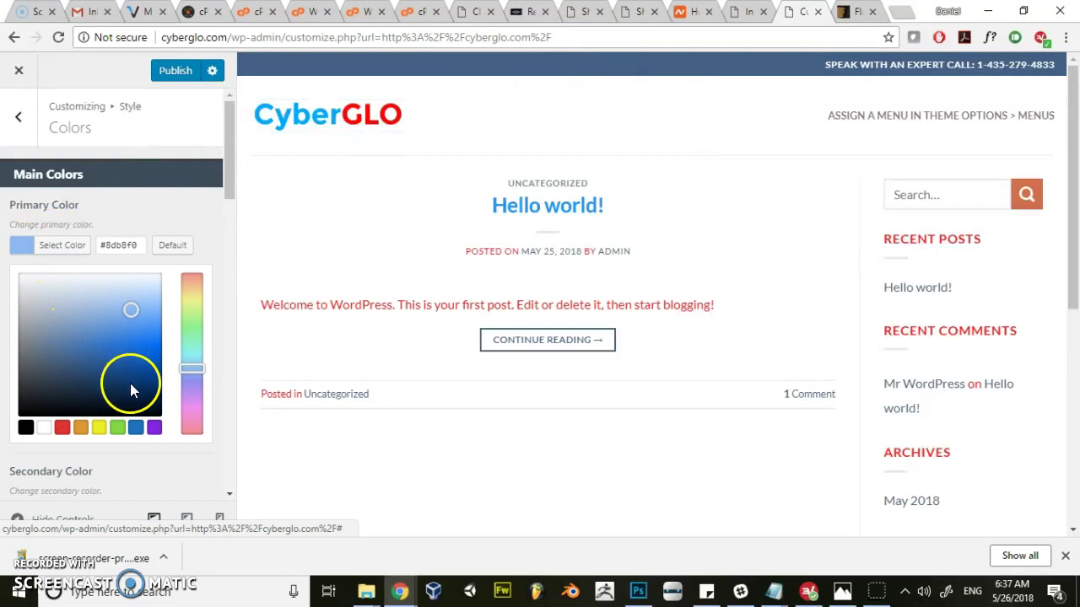
click(177, 215)
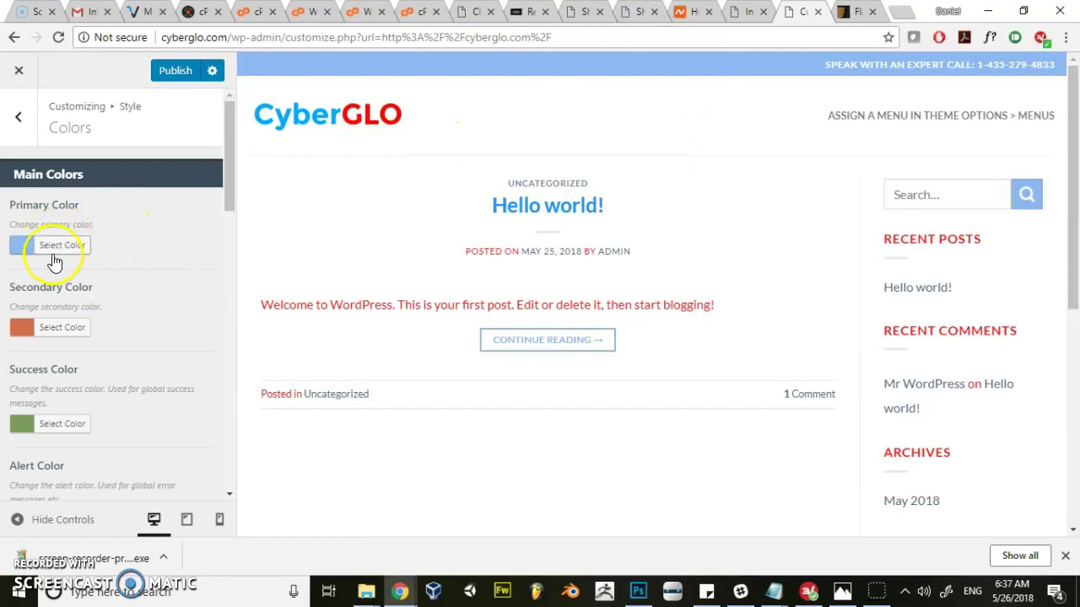
- Review the secondary, success and alert color options alongside the page preview
drag(227, 175, 223, 227)
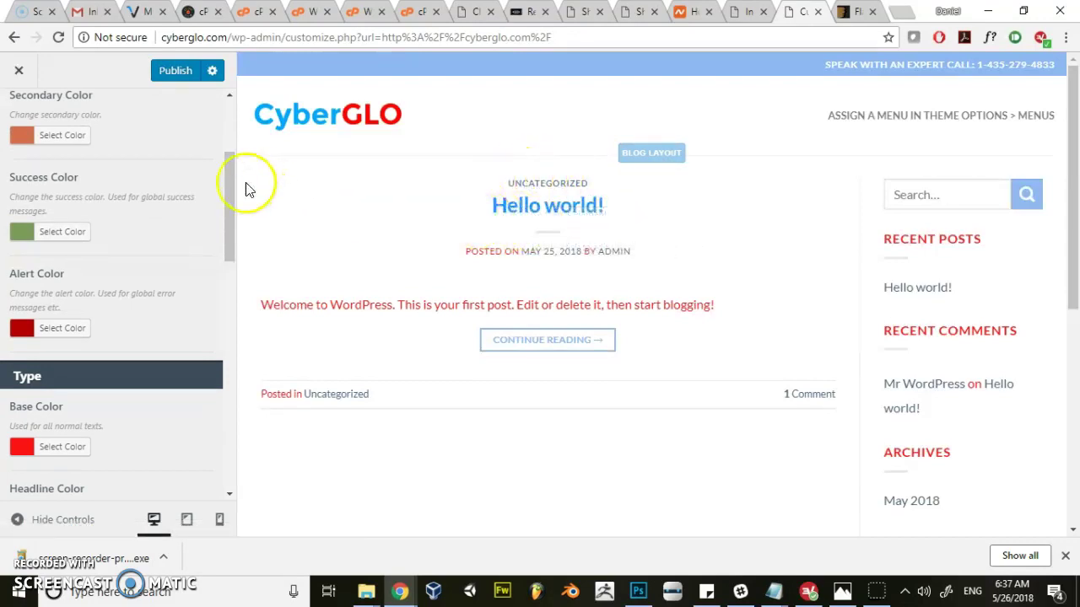
drag(223, 177, 232, 125)
scroll(109, 239, down, 3)
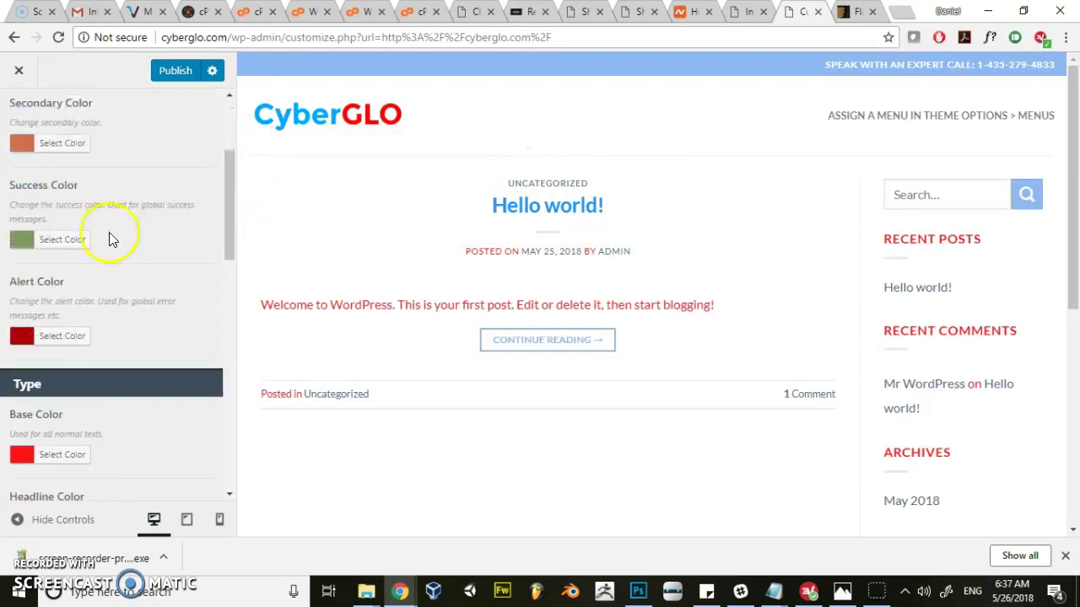
scroll(97, 253, up, 3)
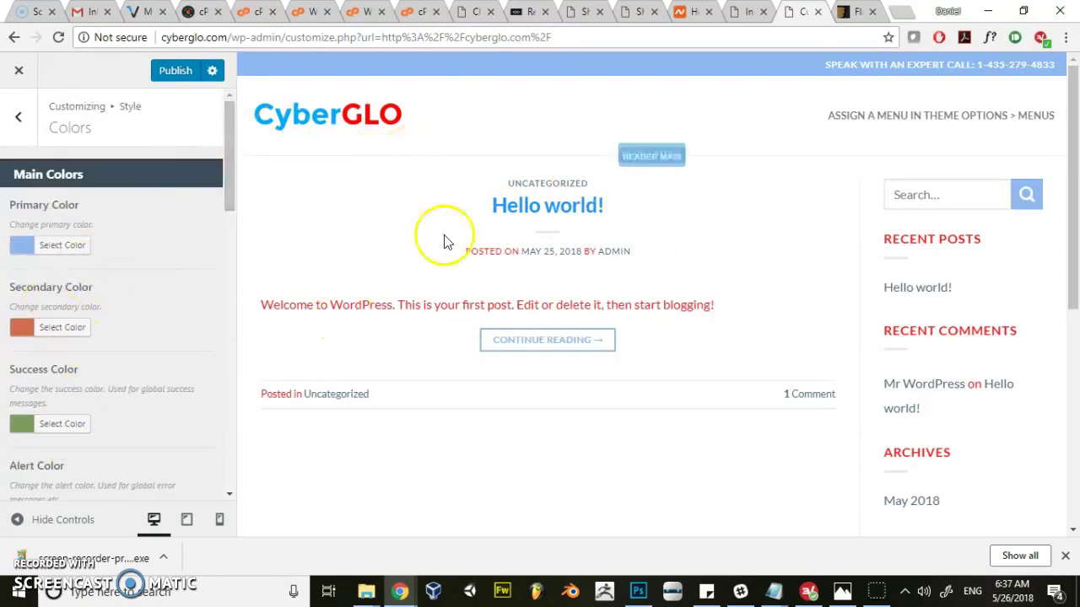
scroll(49, 342, down, 4)
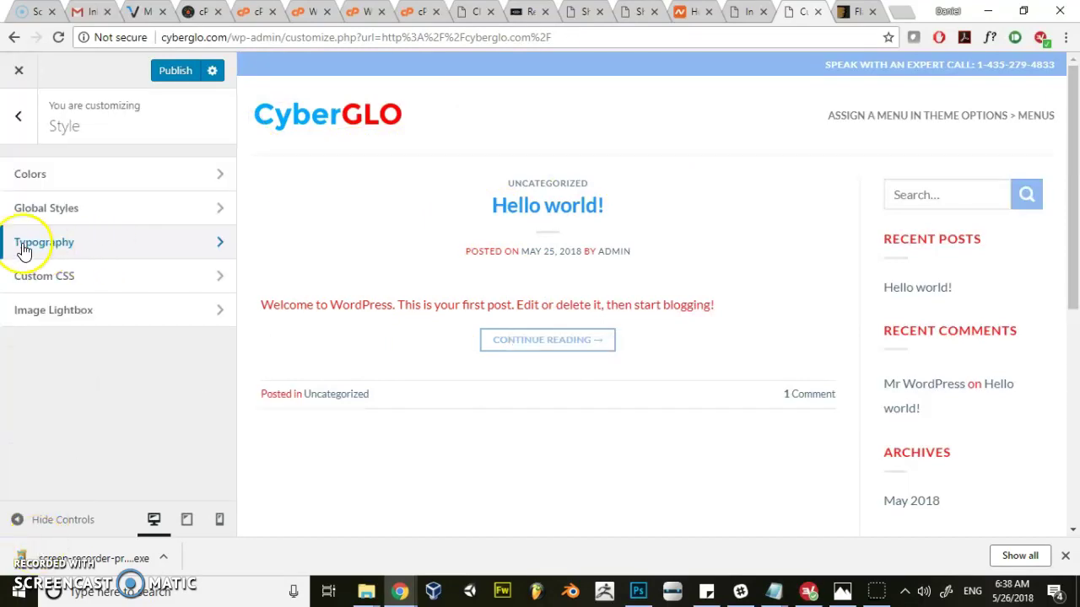
- Open the Typography settings and review the headline, base, navigation and alt font options, including the alt font's variants
click(79, 243)
drag(229, 181, 229, 201)
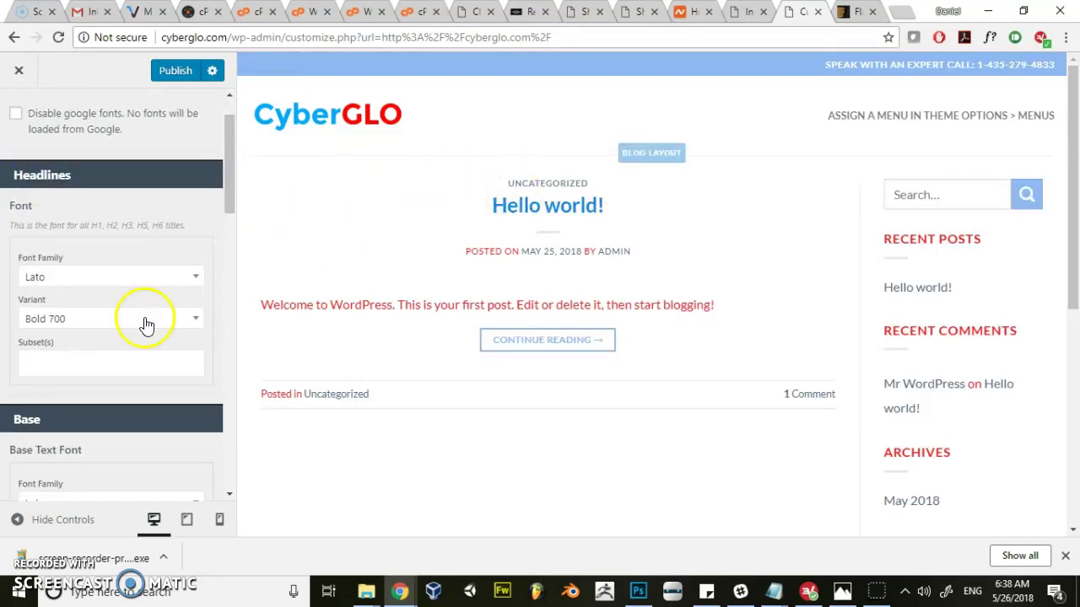
scroll(141, 324, down, 5)
scroll(101, 303, up, 3)
scroll(73, 300, down, 5)
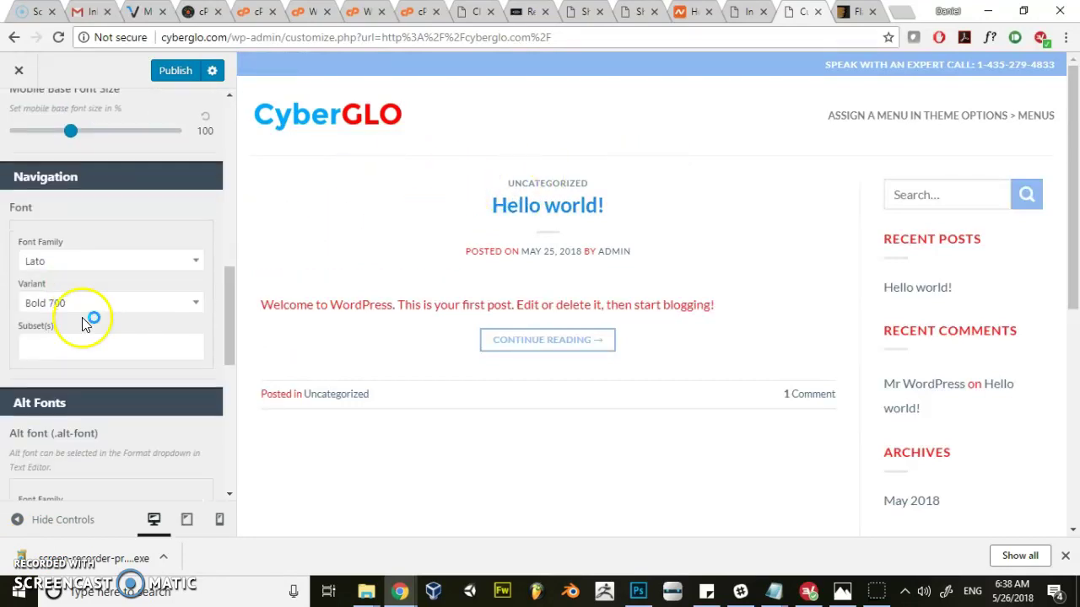
scroll(170, 290, down, 3)
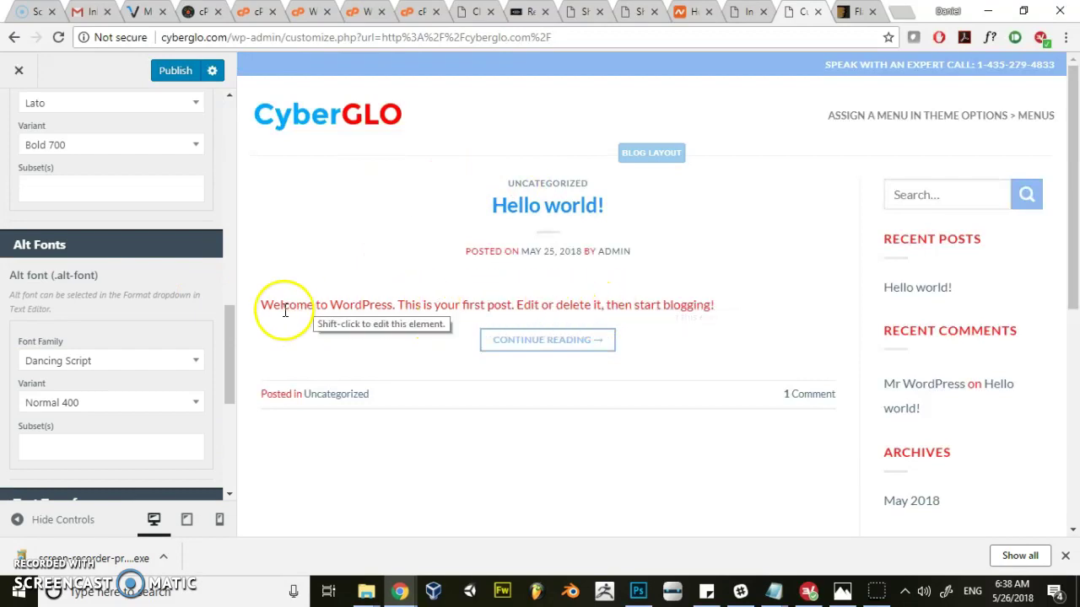
click(88, 404)
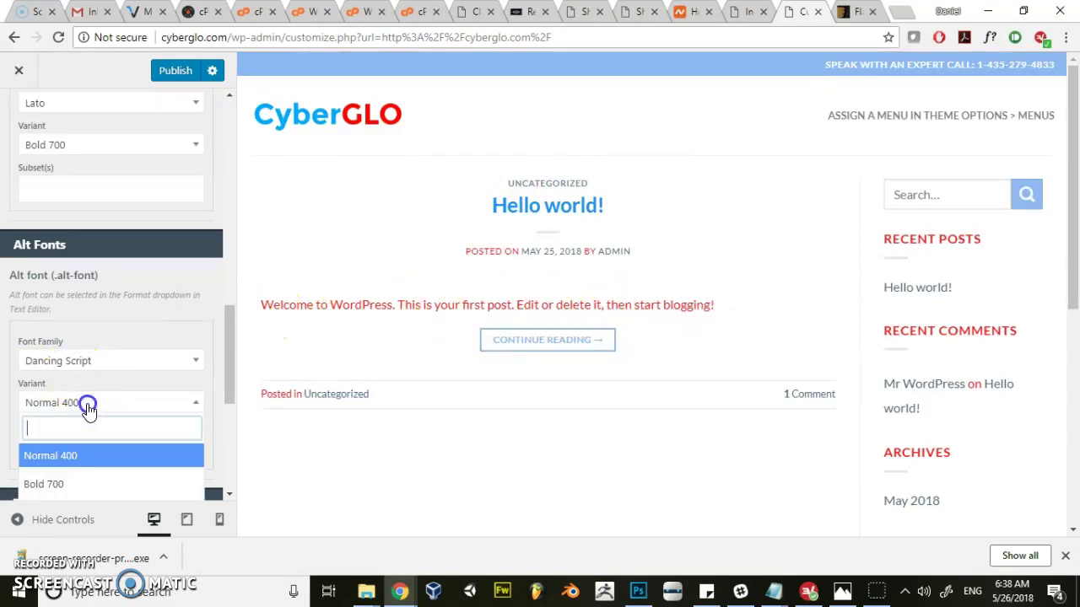
click(88, 404)
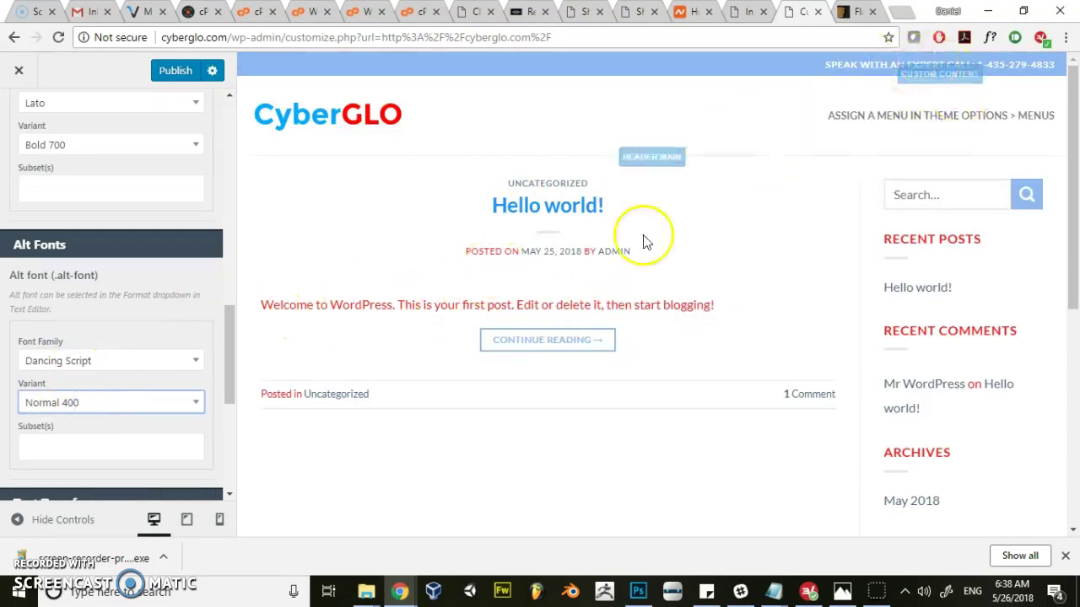
key(Escape)
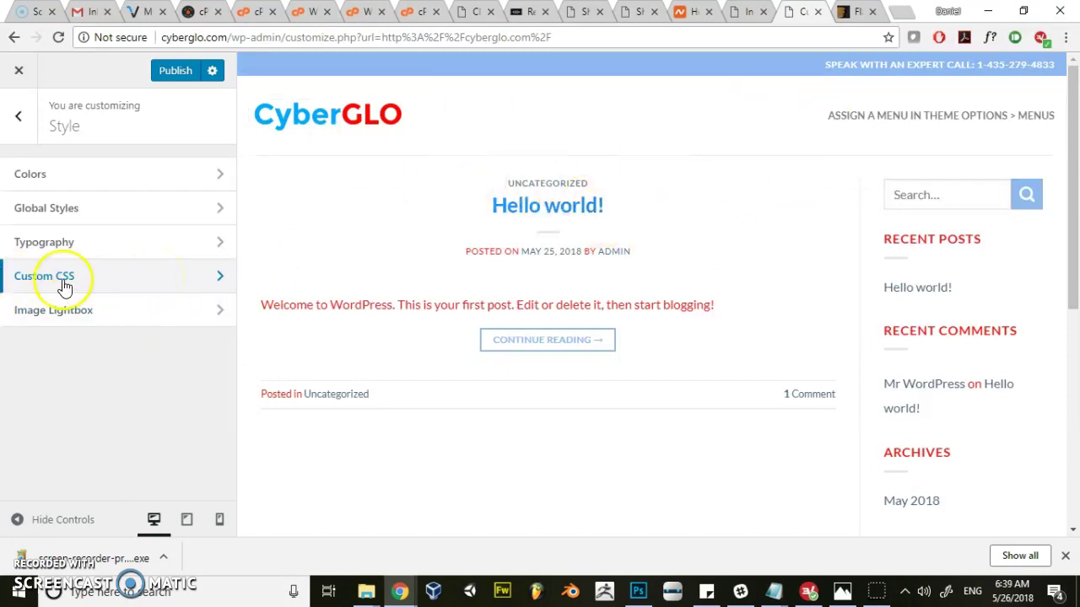
- Open the Custom CSS settings and inspect the "Hello world!" post title in the browser's developer tools
click(106, 279)
click(68, 251)
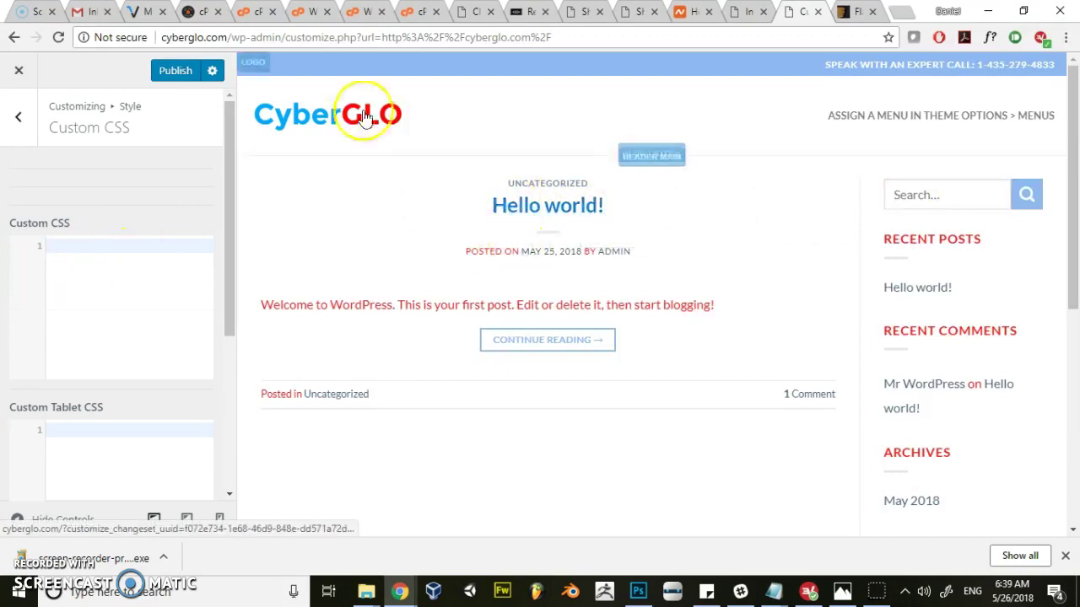
right_click(536, 214)
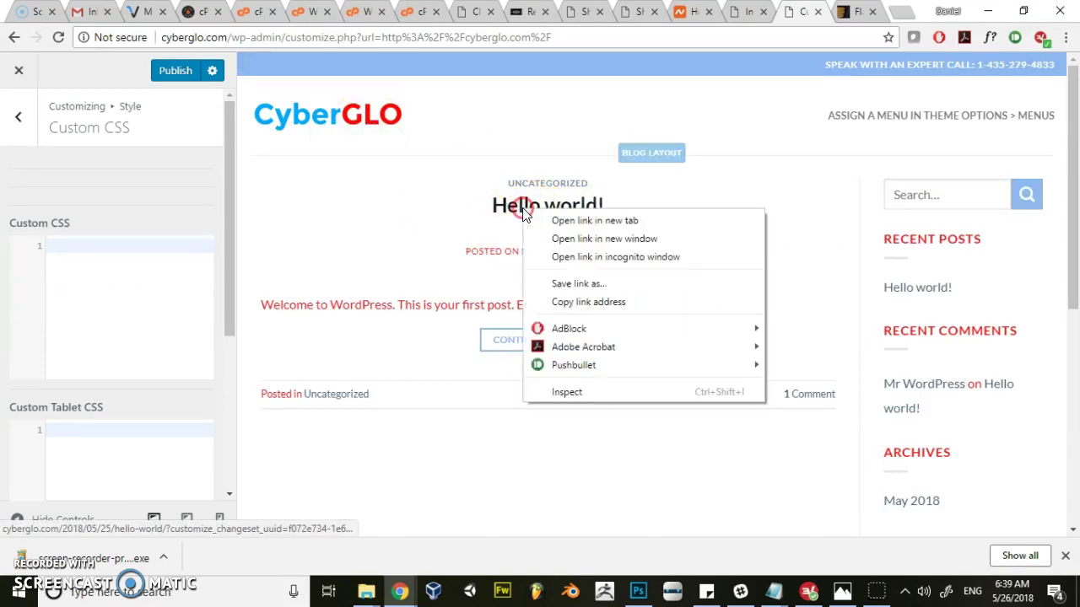
click(566, 389)
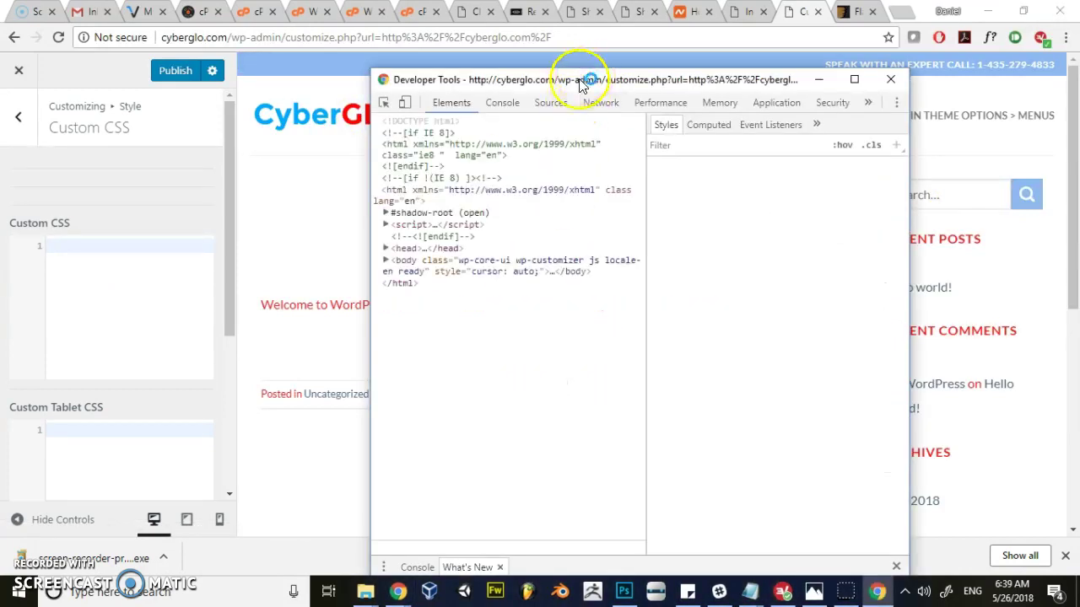
- Hide the post title link by adding the rule a.plain { display:none; } to the Custom CSS
drag(578, 86, 692, 68)
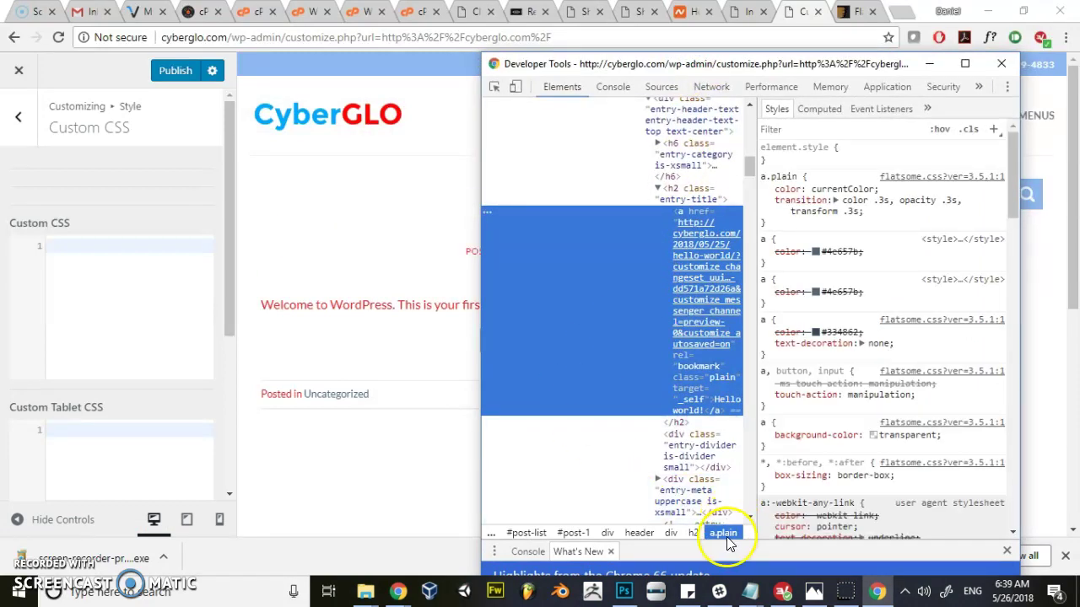
click(78, 256)
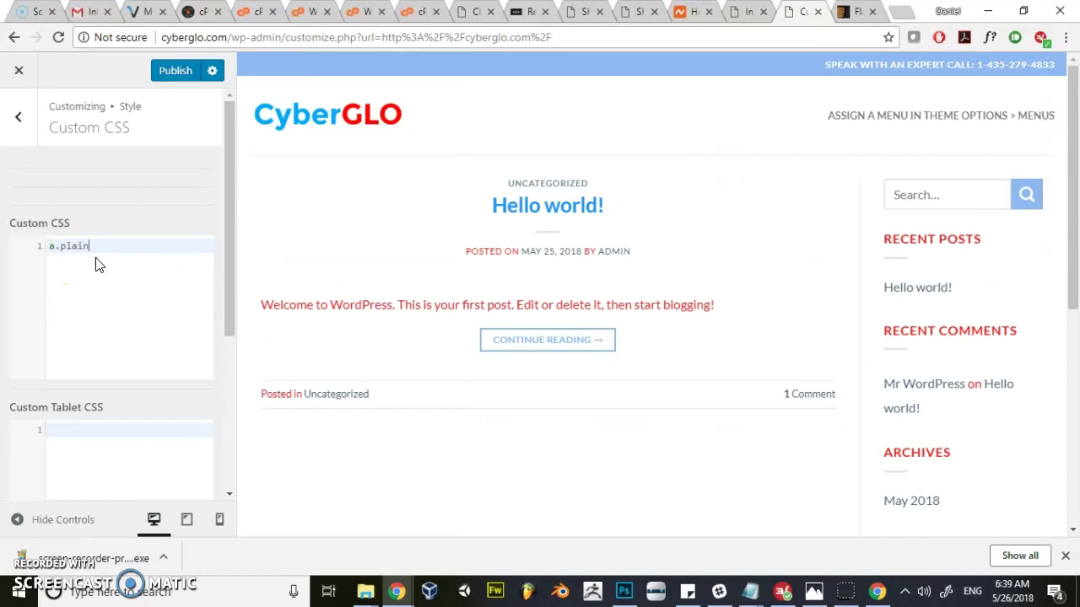
text(a.plain)
key(Return)
text({)
key(Return)
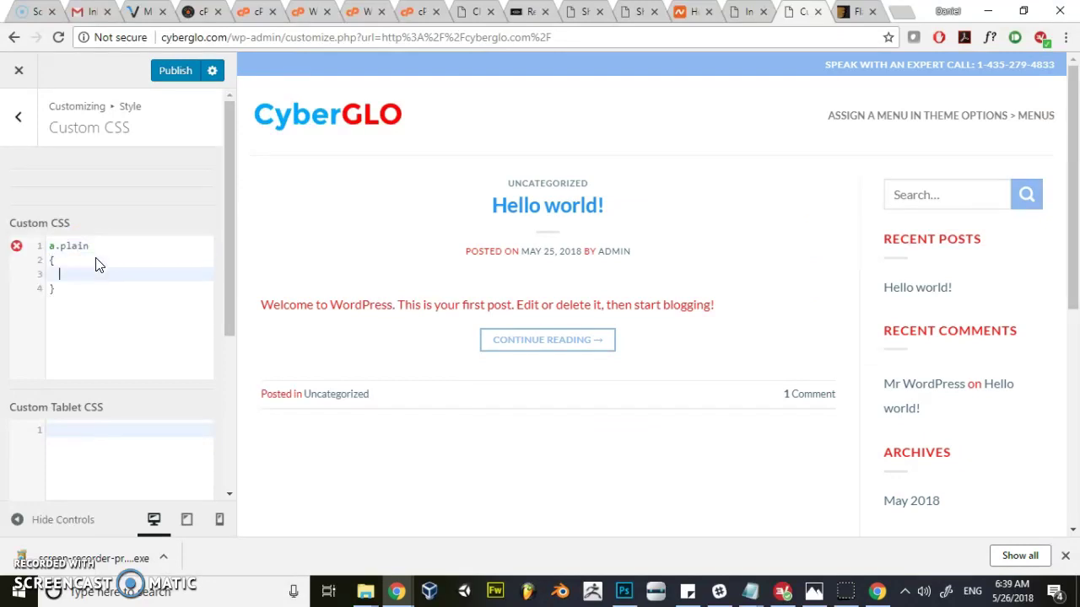
text(display:none;)
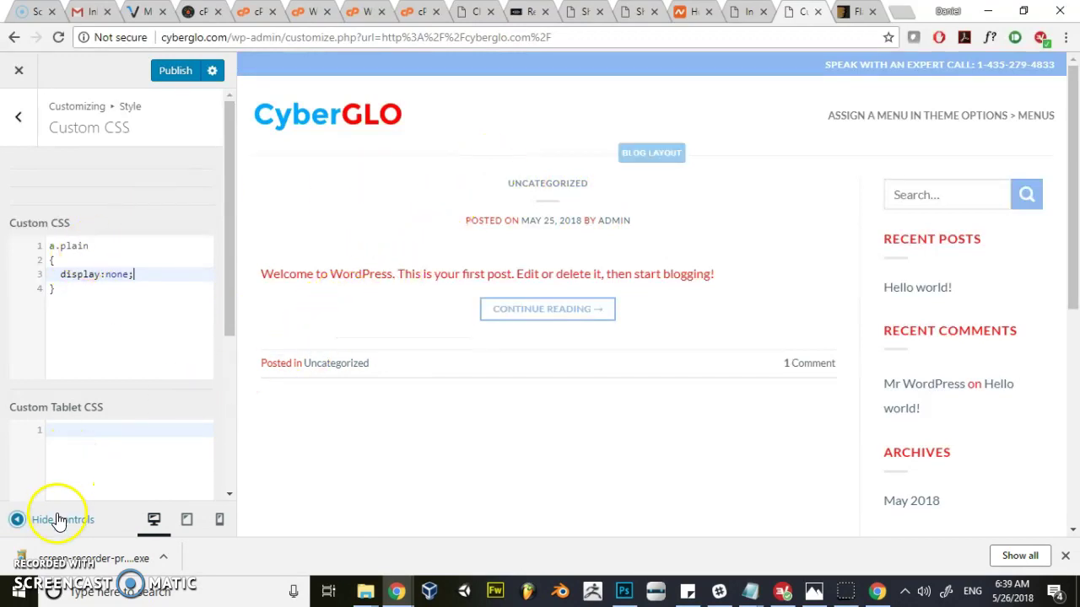
drag(229, 198, 273, 385)
click(119, 363)
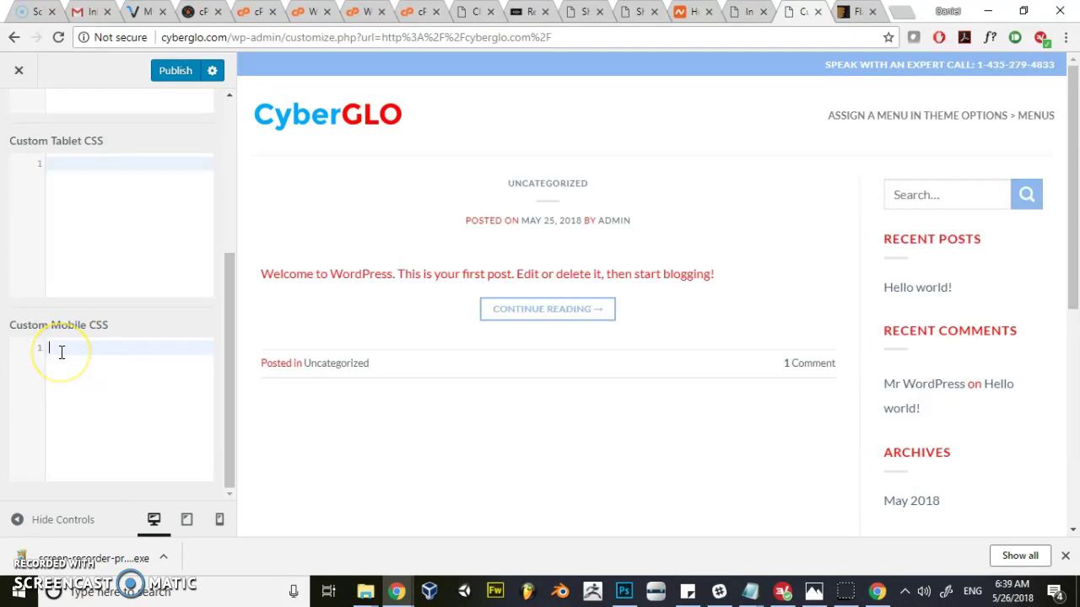
drag(229, 337, 265, 333)
text(mobilescreen min widht)
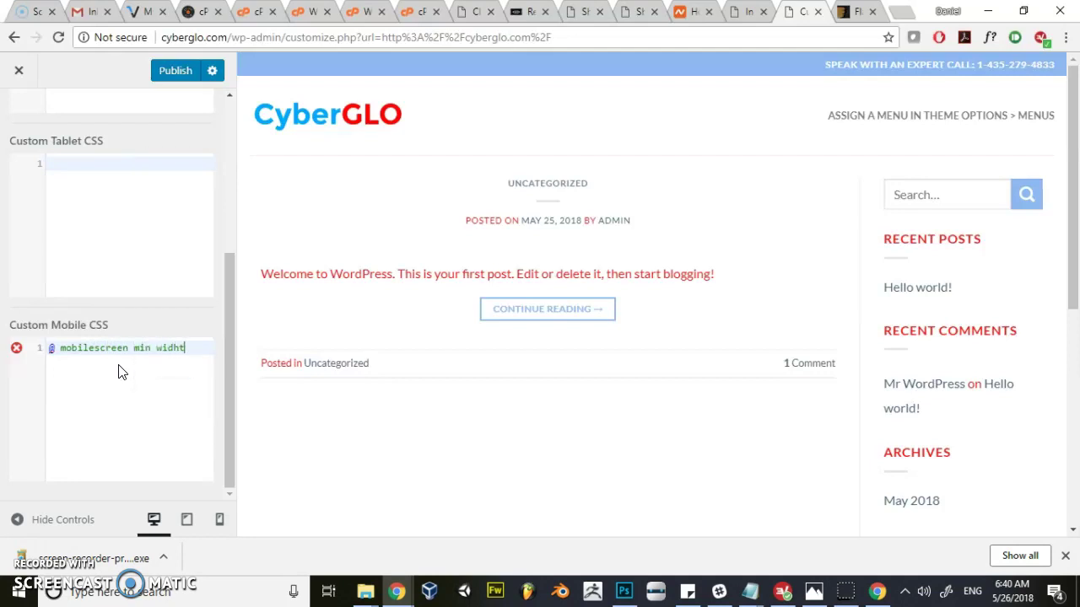
text( alsdvka;)
key(BackSpace)
key(BackSpace)
key(BackSpace)
key(BackSpace)
key(BackSpace)
key(BackSpace)
key(BackSpace)
key(BackSpace)
key(BackSpace)
key(BackSpace)
key(BackSpace)
key(BackSpace)
key(BackSpace)
key(BackSpace)
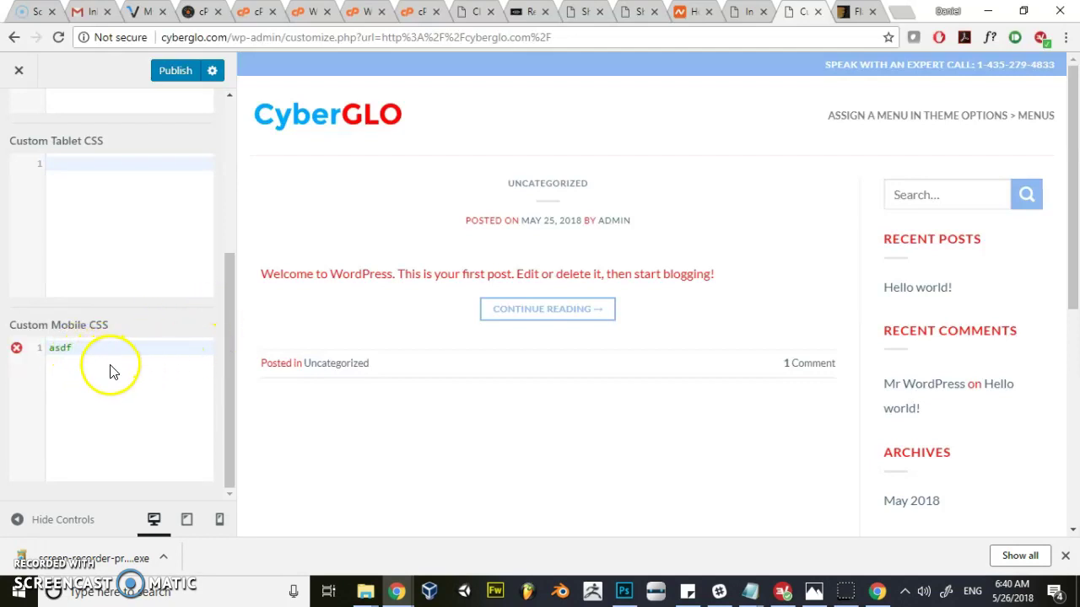
- Look over the Custom Tablet CSS editor and return to the end of the a.plain rule in Custom CSS
scroll(229, 346, up, 3)
click(78, 291)
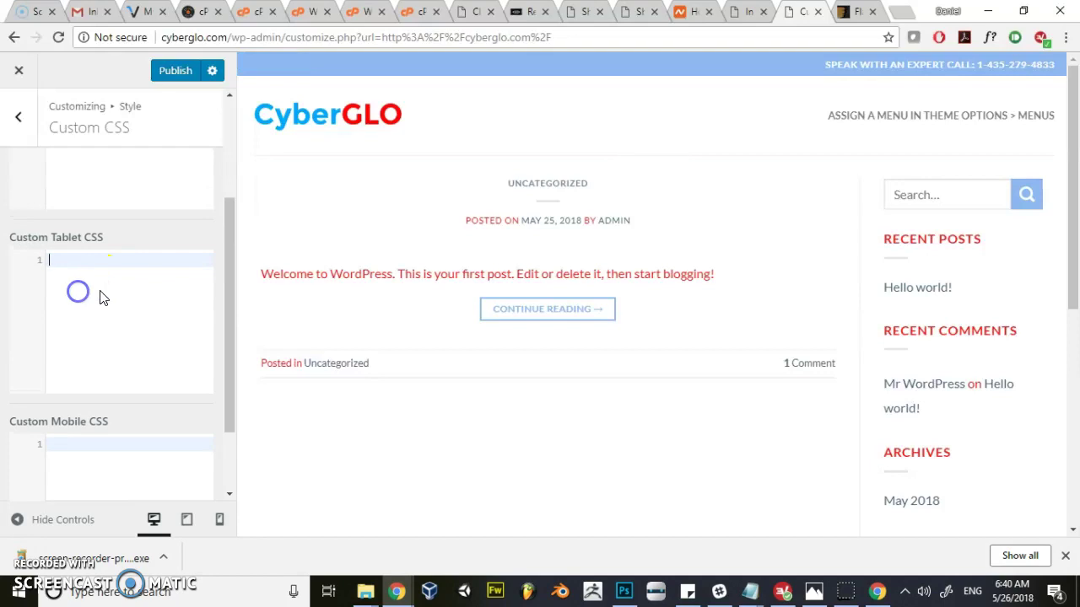
click(133, 301)
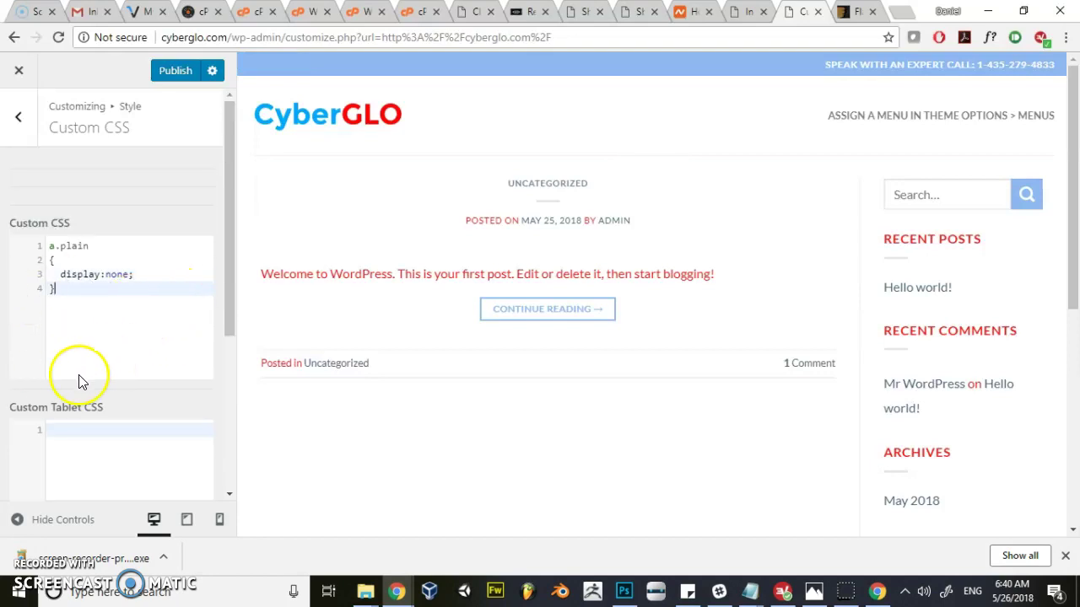